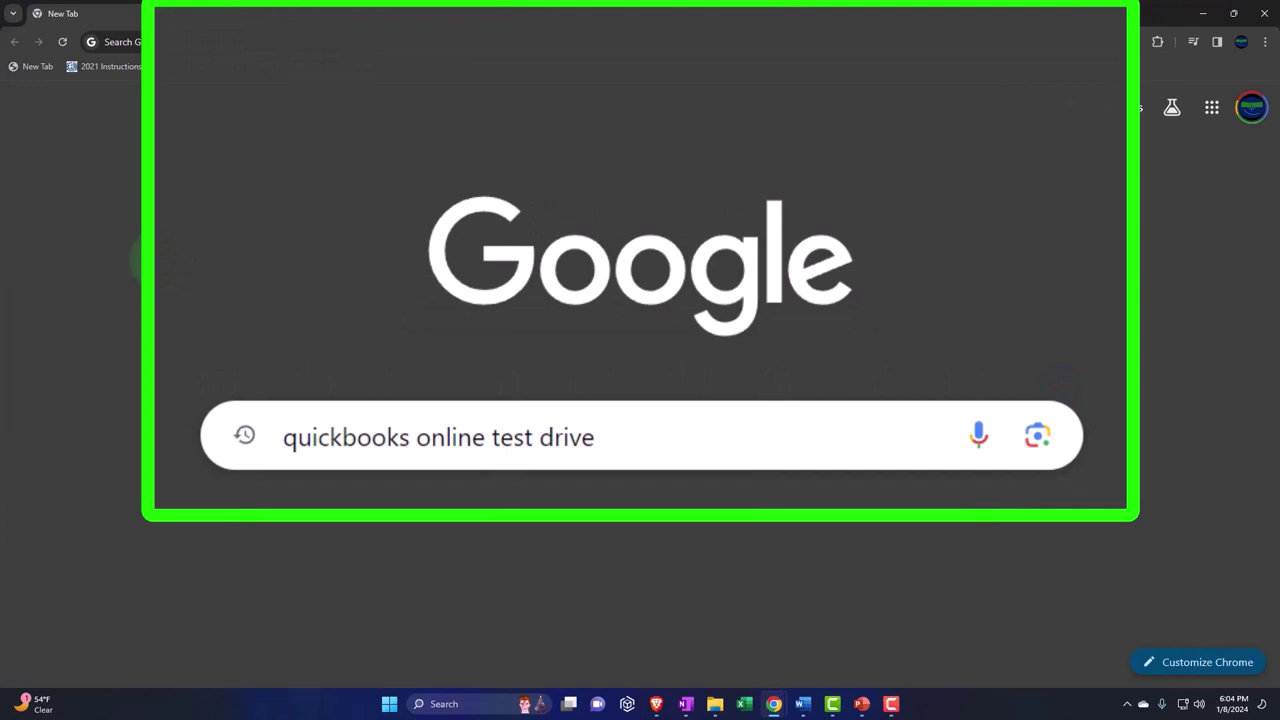
# - Search Google for "quickbooks online test drive" and open the Test drive QuickBooks Online help article
pyautogui.click(681, 438)
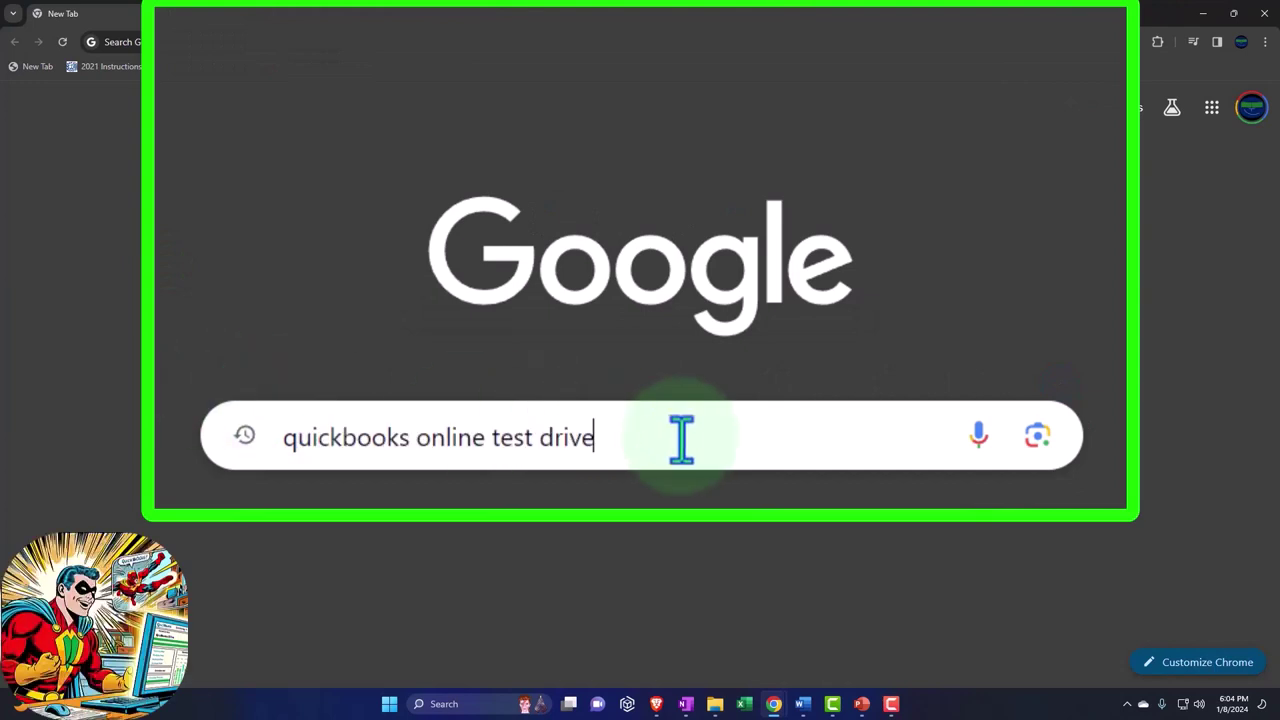
pyautogui.press('Return')
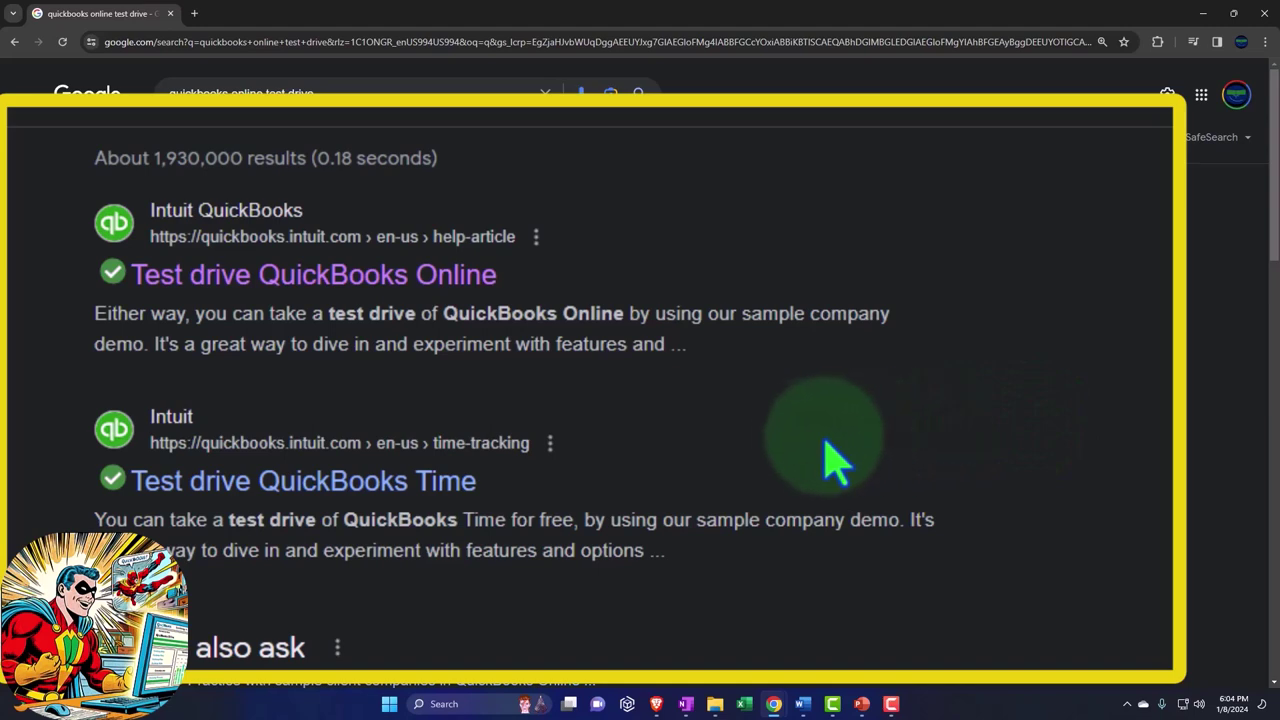
pyautogui.click(353, 258)
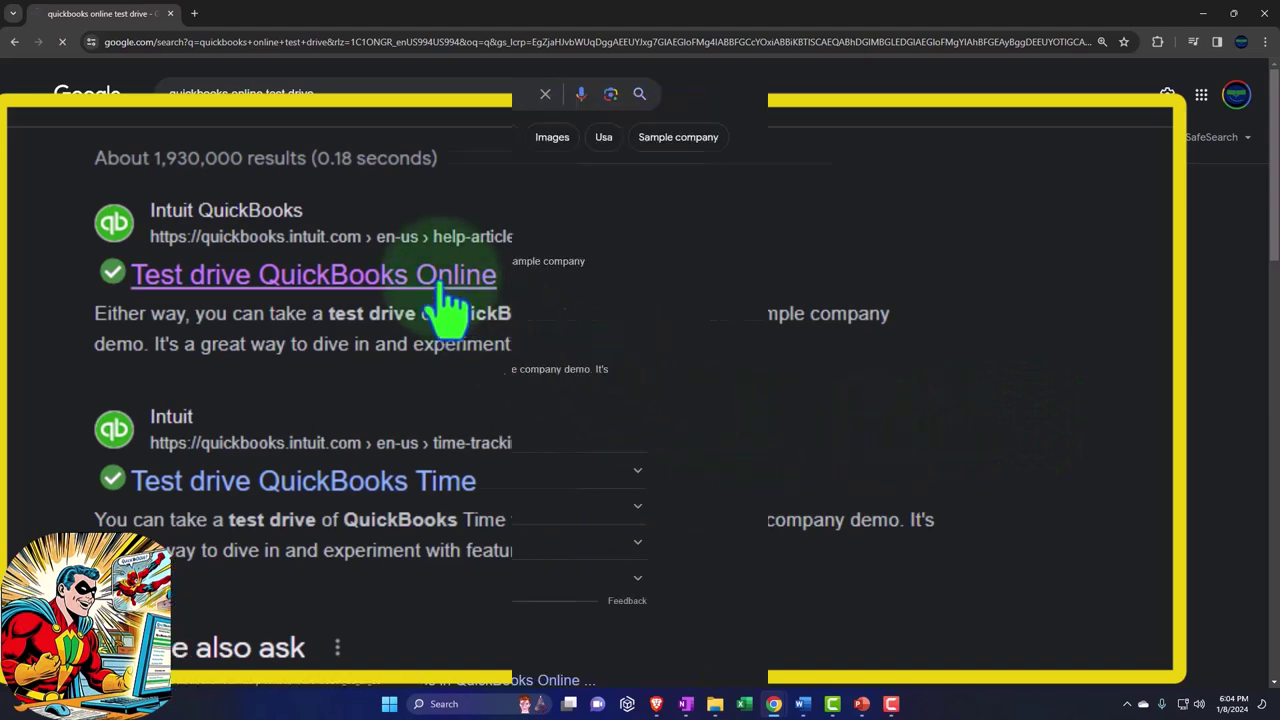
# - Open the United States QuickBooks Online test drive from the article and complete the "I'm not a robot" security verification
pyautogui.scroll(-3, 88, 375)
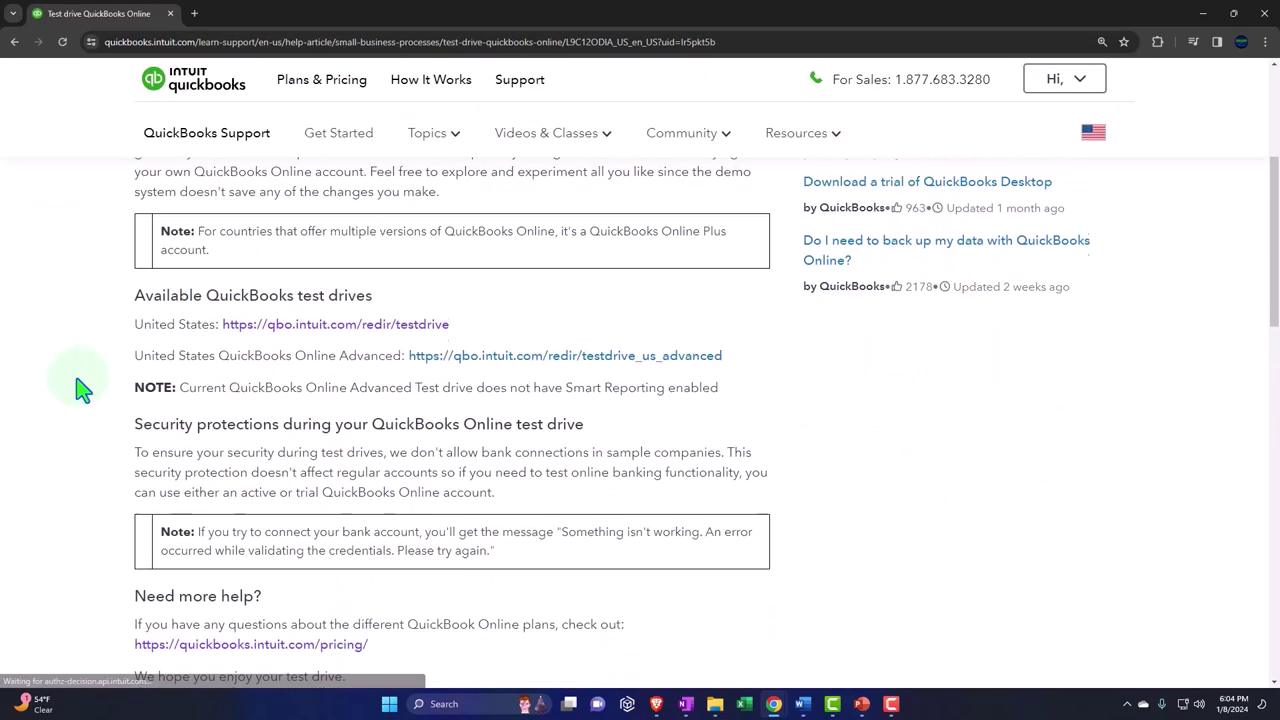
pyautogui.click(358, 318)
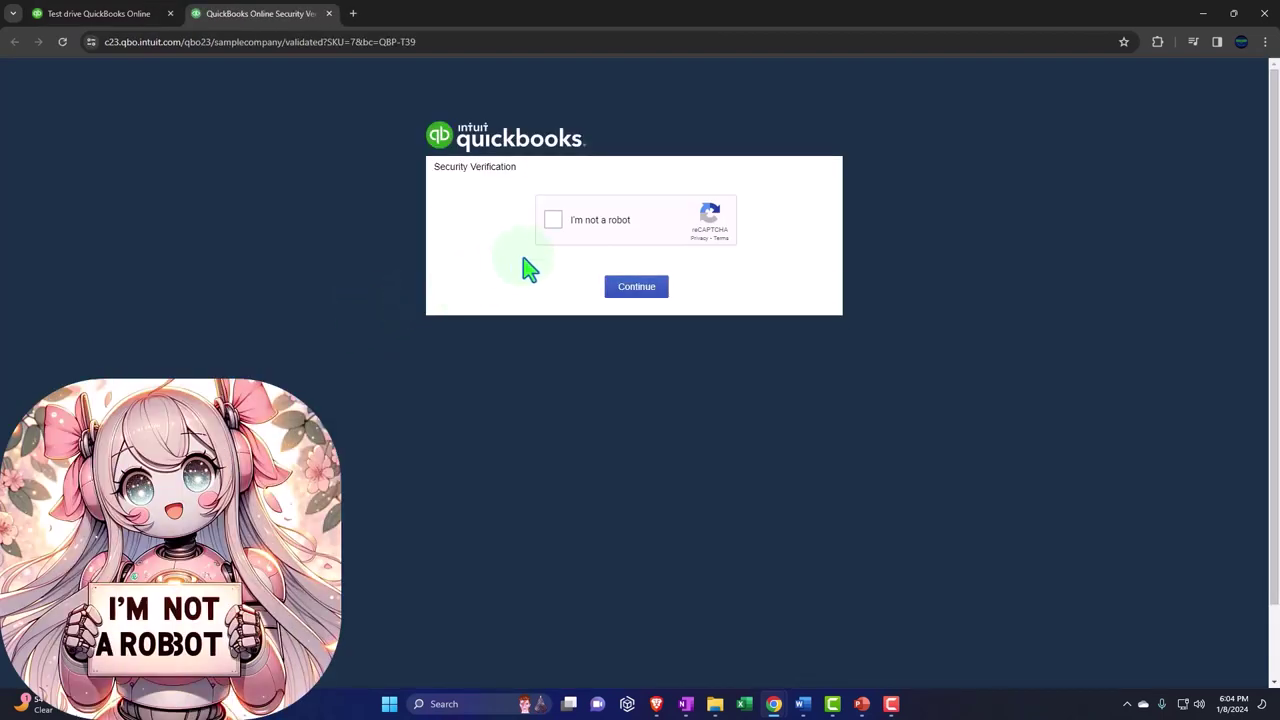
pyautogui.click(553, 222)
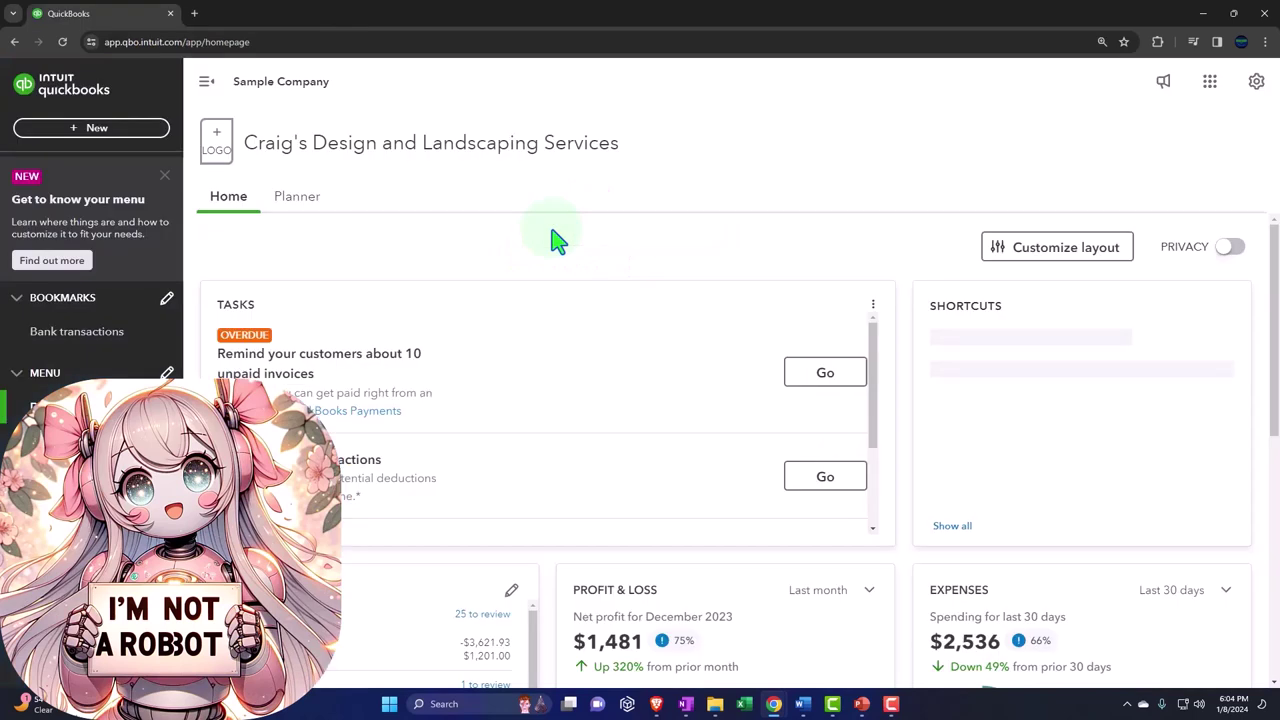
# - Dismiss the "Get to know your menu" notice, go to the Reports page and close the homepage tour offer
pyautogui.click(165, 175)
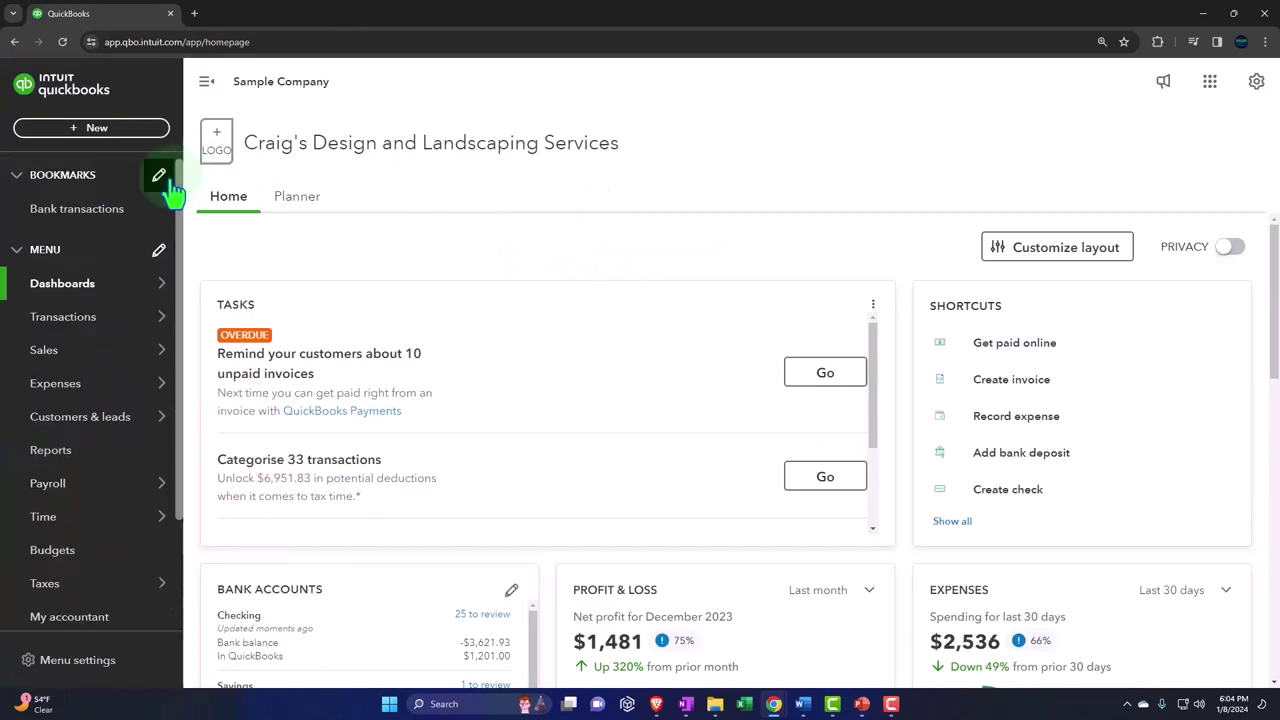
pyautogui.click(62, 455)
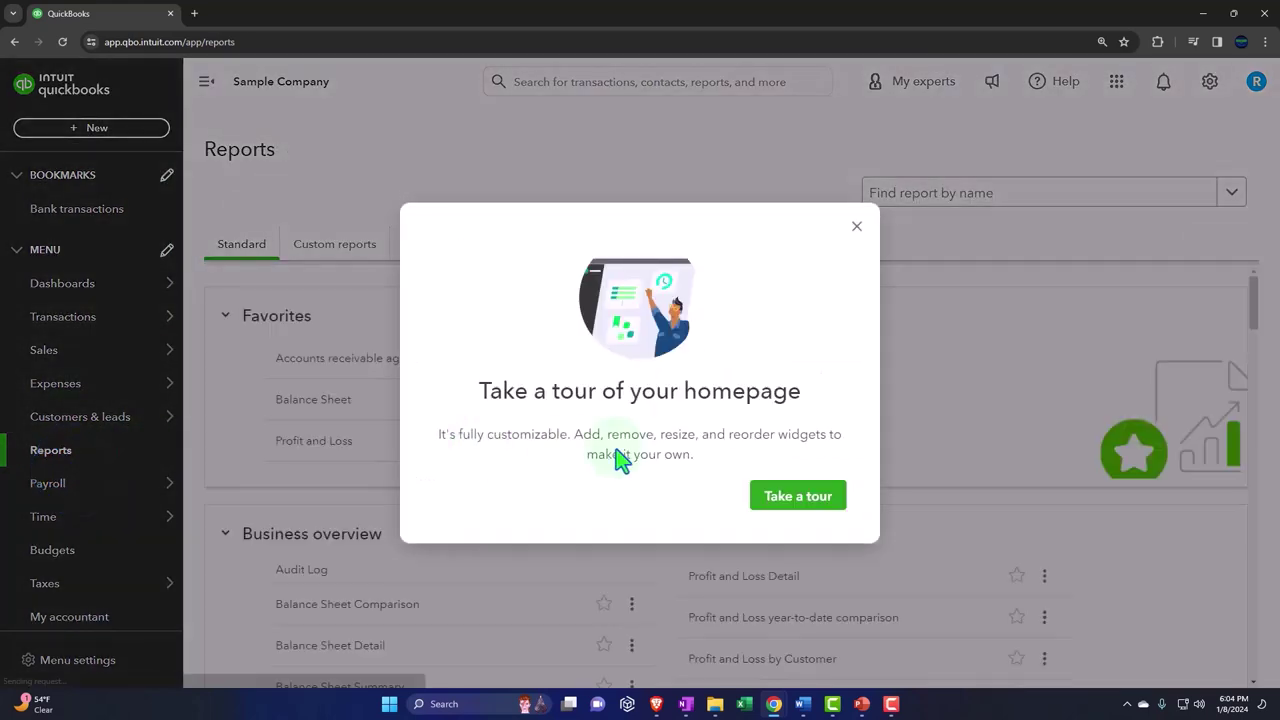
pyautogui.click(856, 227)
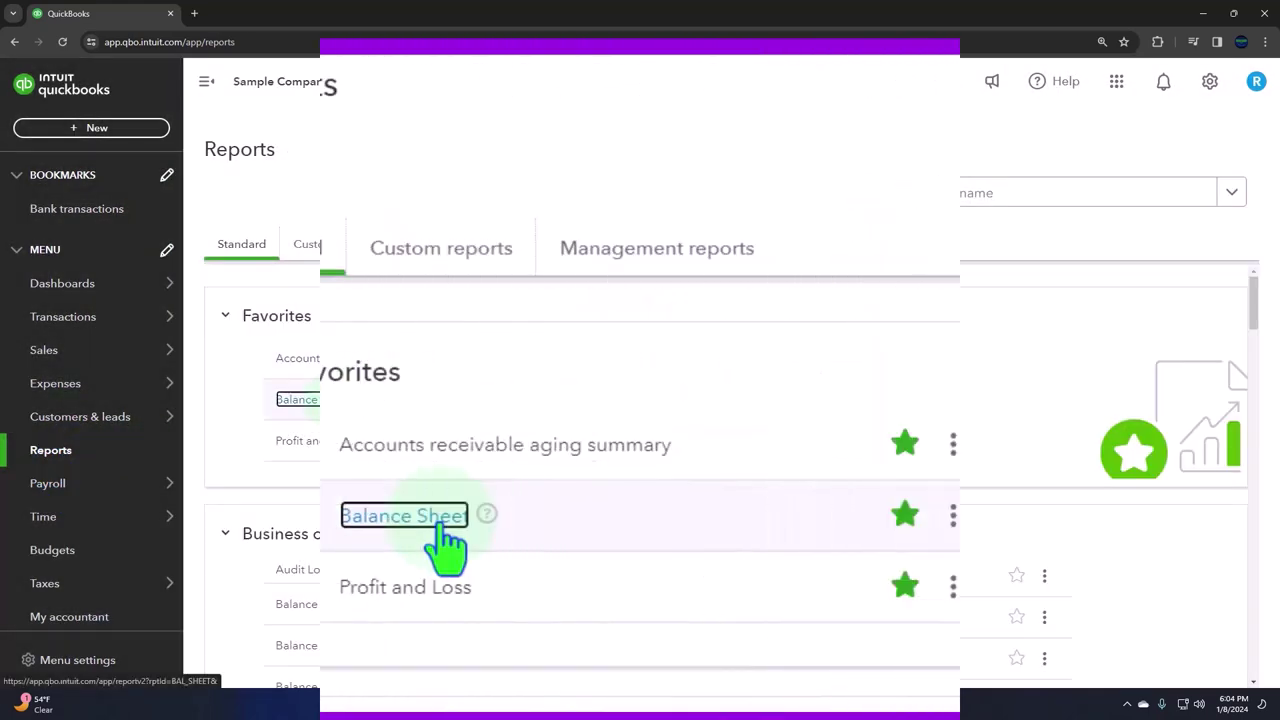
# - Open the favorite Balance Sheet and Profit and Loss reports, each in a new browser tab
pyautogui.rightClick(339, 411)
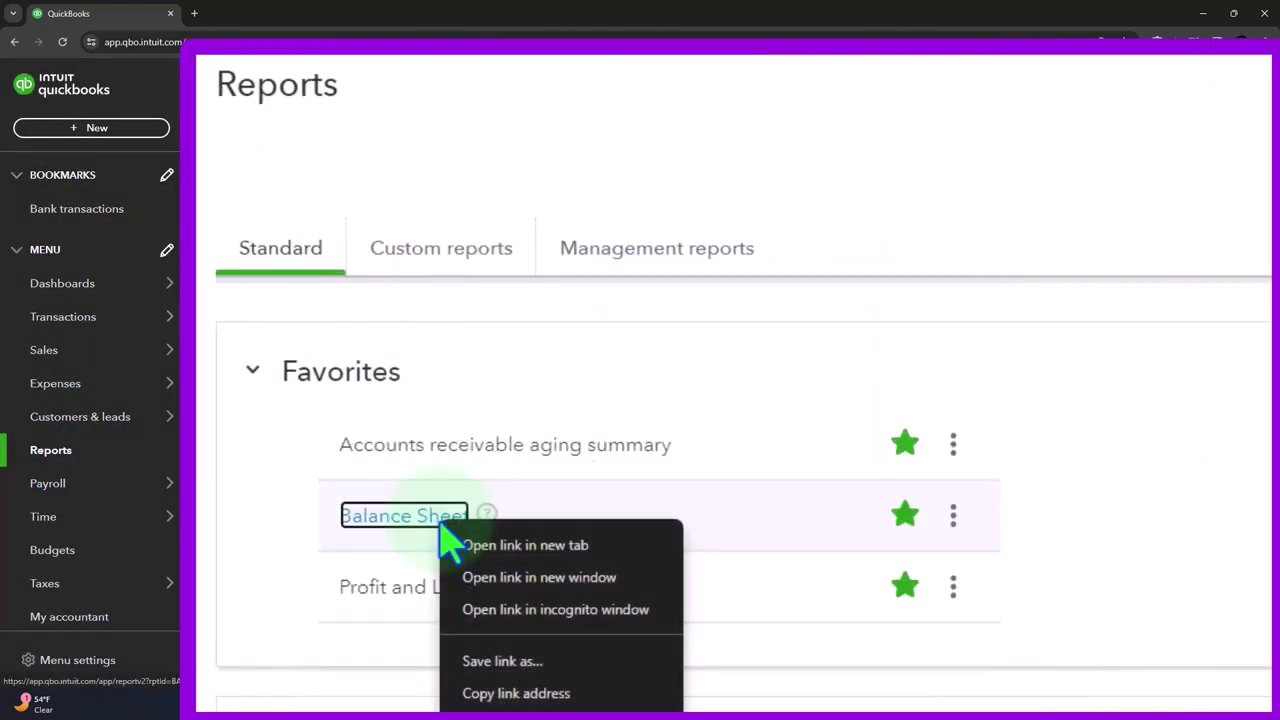
pyautogui.click(617, 550)
pyautogui.rightClick(425, 595)
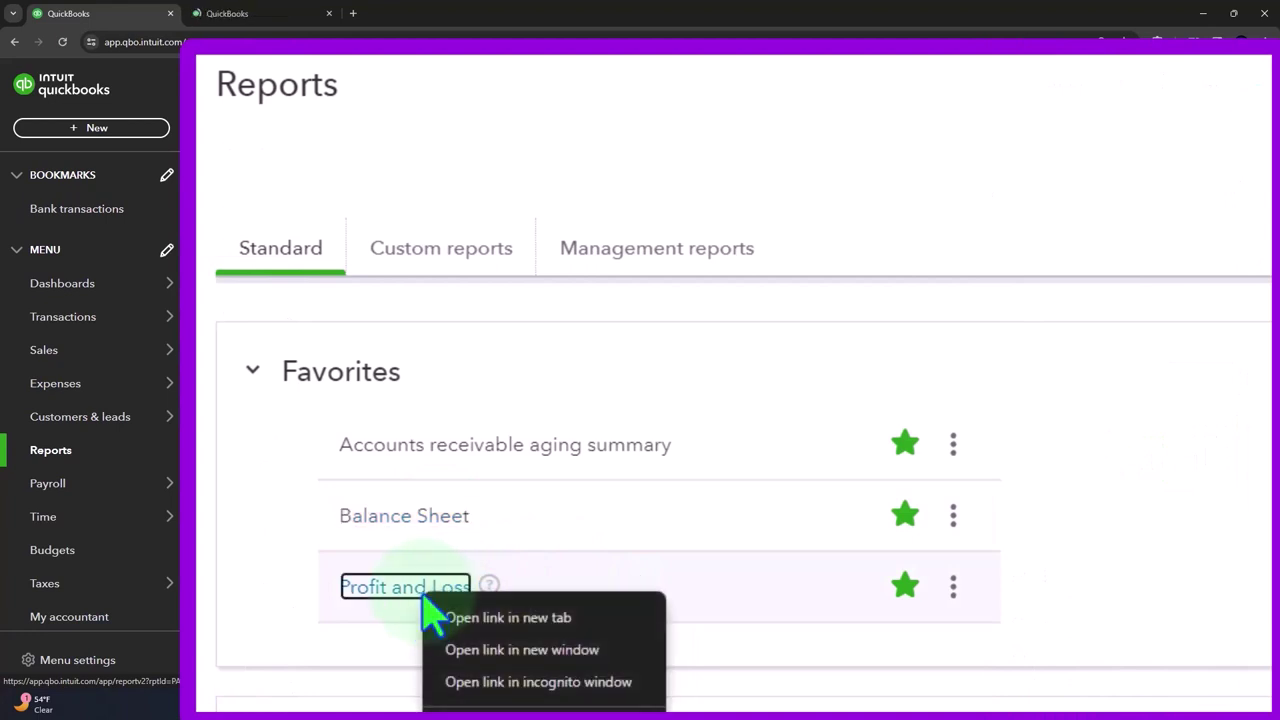
pyautogui.click(570, 628)
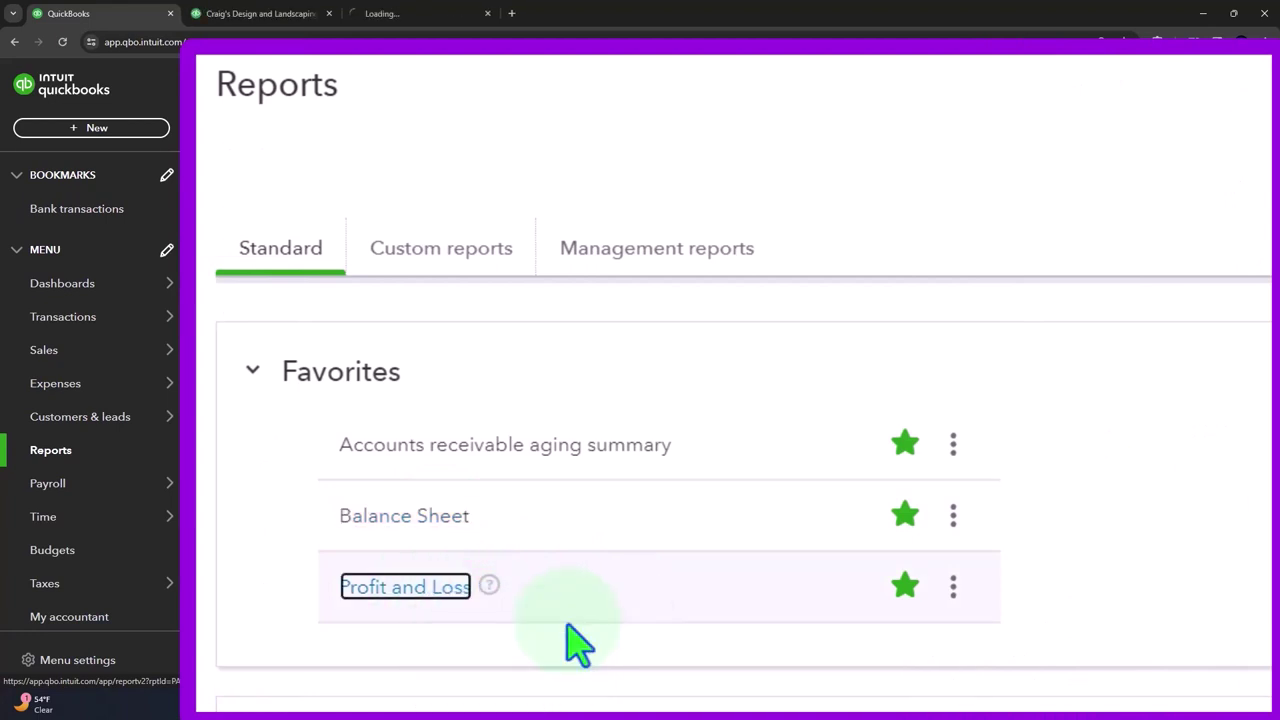
# - Collapse the navigation pane on the Balance Sheet report and run it for 01/01/2023 to 12/31/2023
pyautogui.click(272, 14)
pyautogui.click(205, 93)
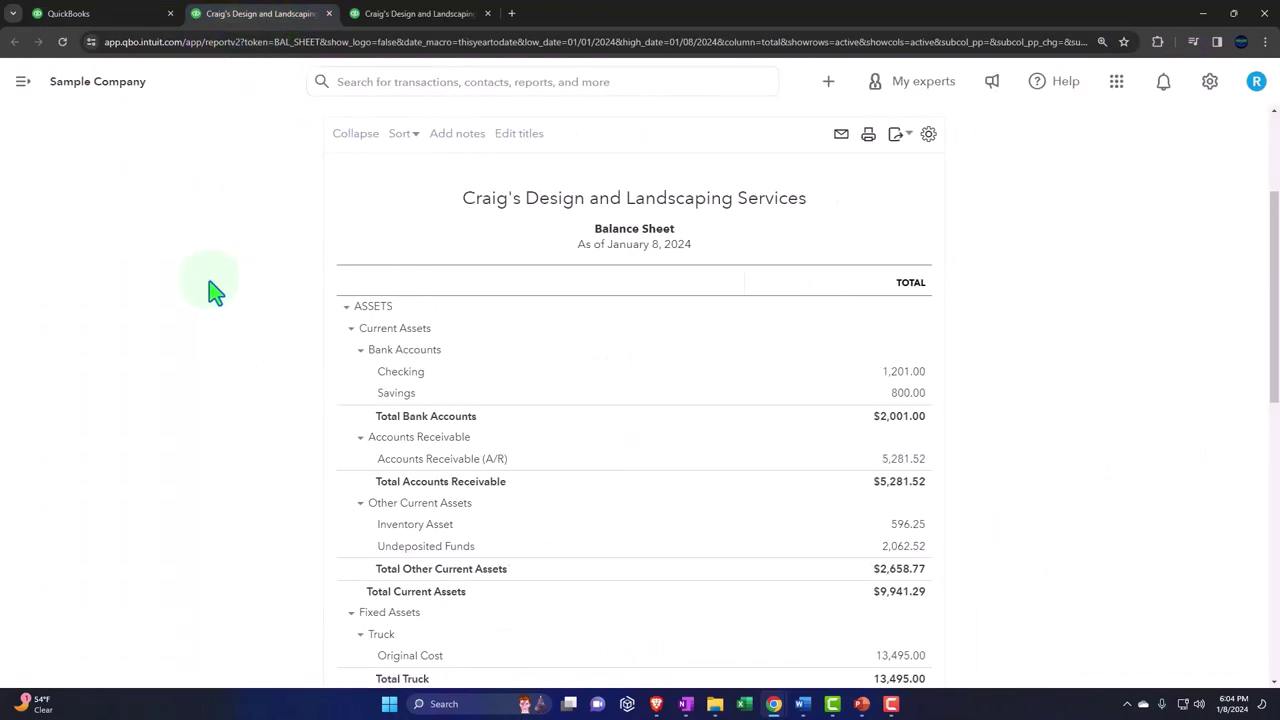
pyautogui.click(265, 203)
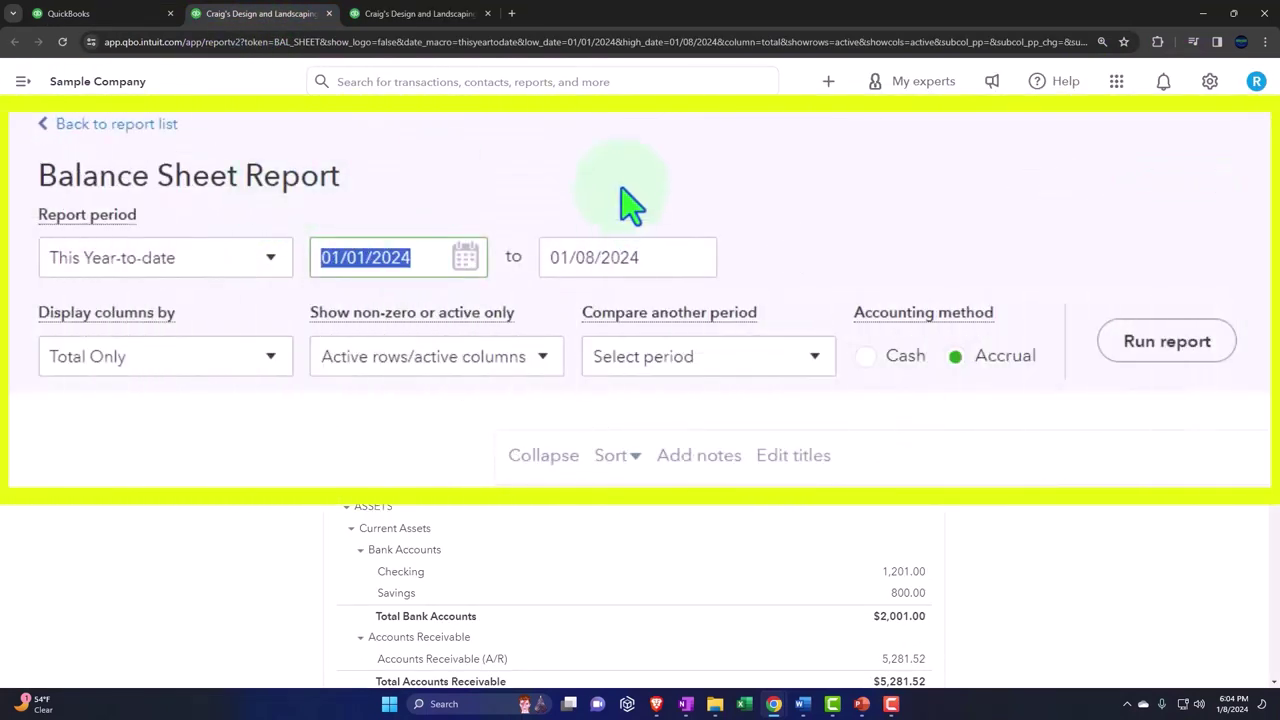
pyautogui.write('01/01/2023')
pyautogui.press('Tab')
pyautogui.write('1')
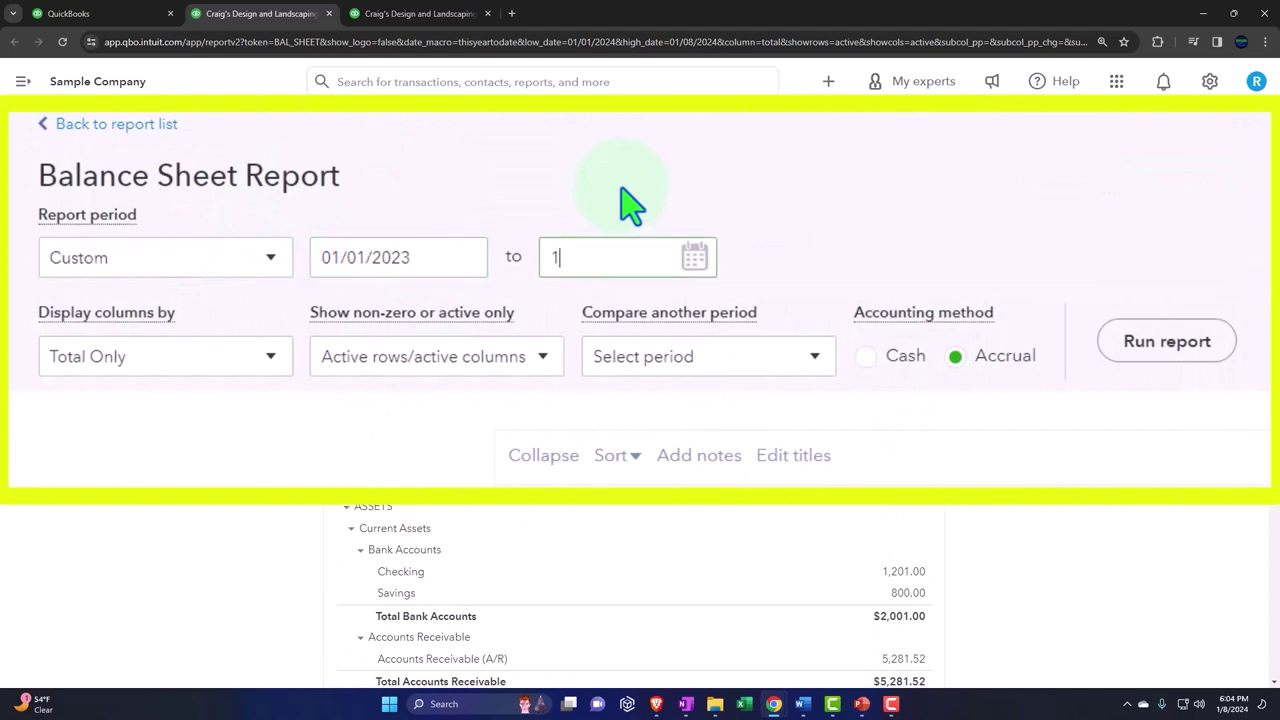
pyautogui.write('2/31/2023')
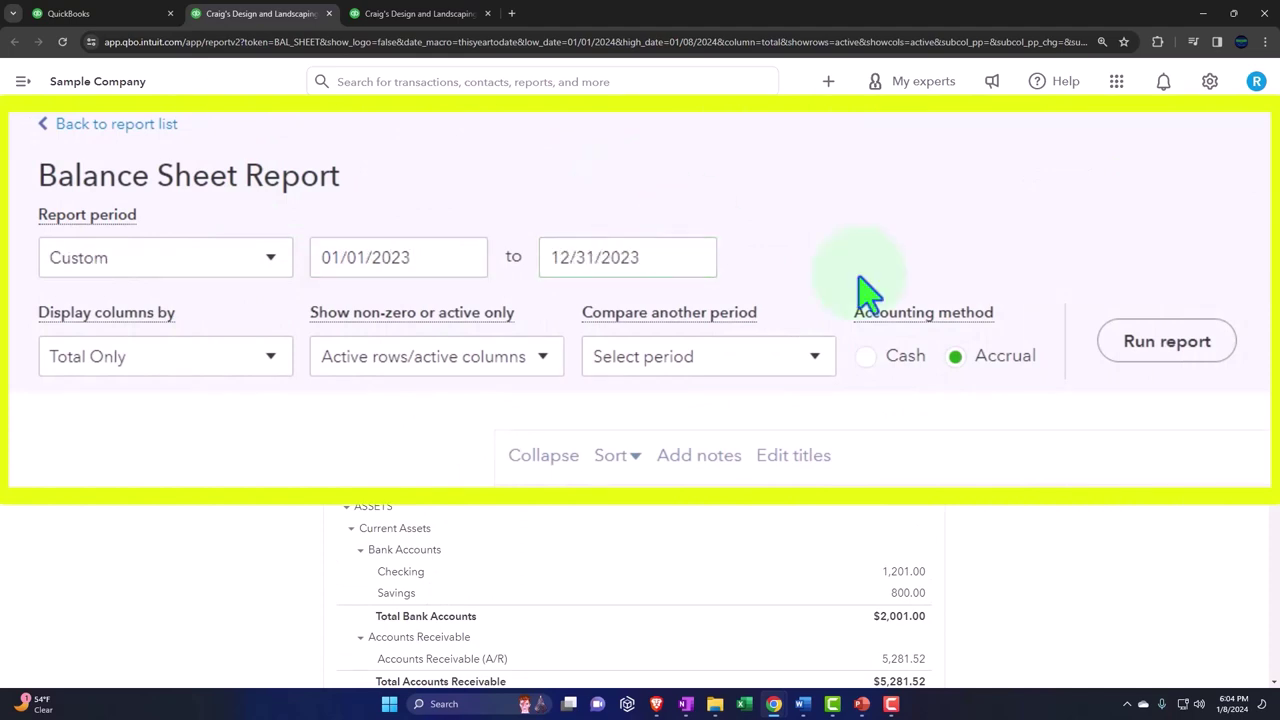
pyautogui.click(1190, 362)
pyautogui.scroll(-2, 767, 270)
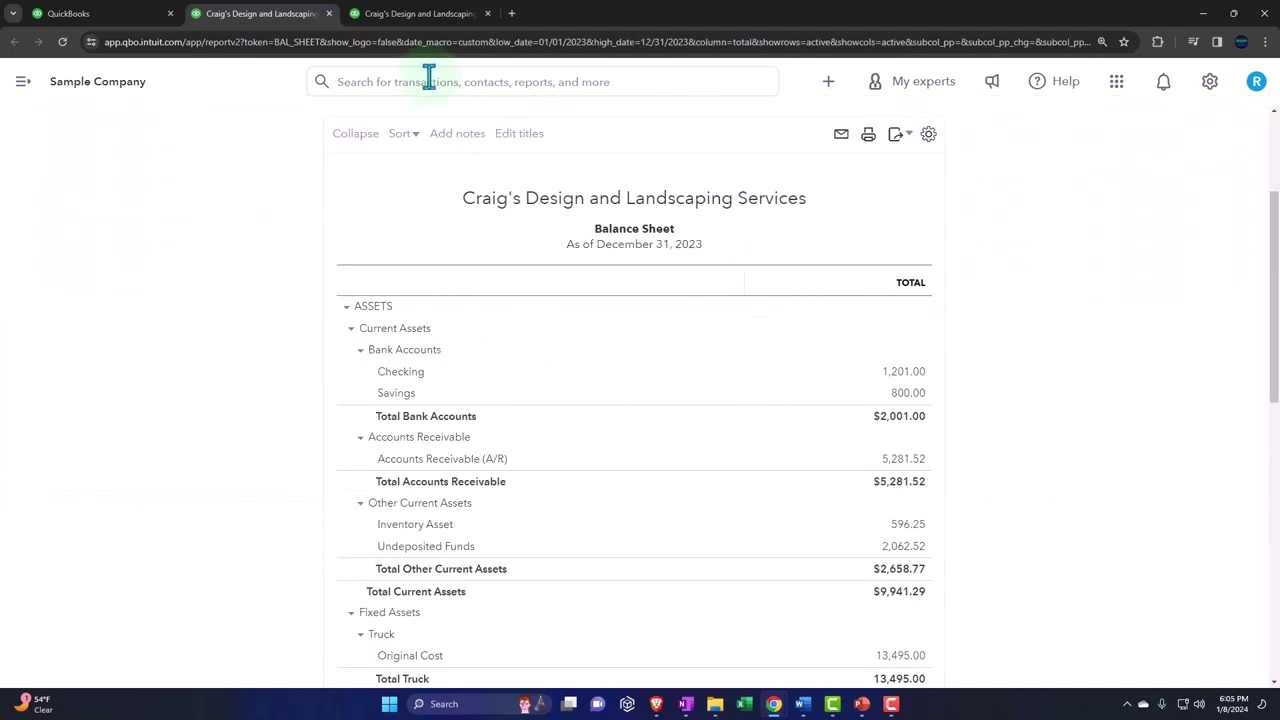
# - Collapse the navigation pane on the Profit and Loss report and run it for 01/01/2023 to 12/31/2023
pyautogui.click(421, 20)
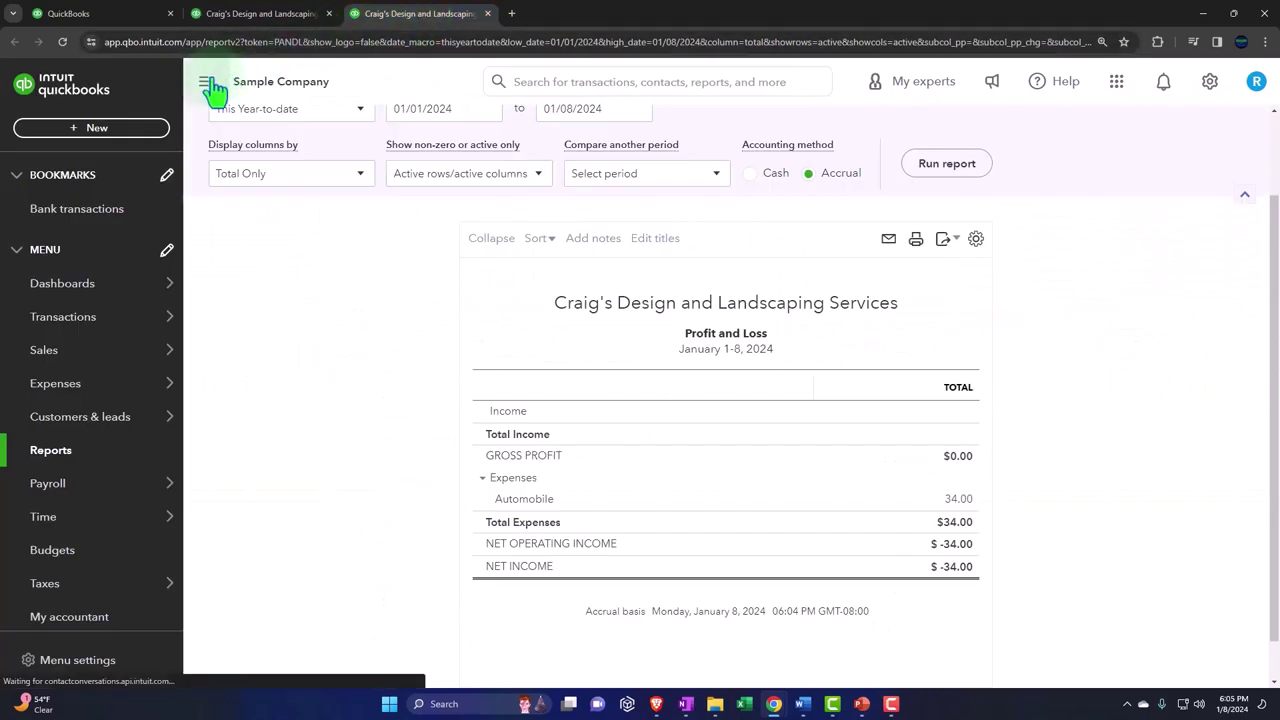
pyautogui.scroll(2, 214, 240)
pyautogui.click(270, 212)
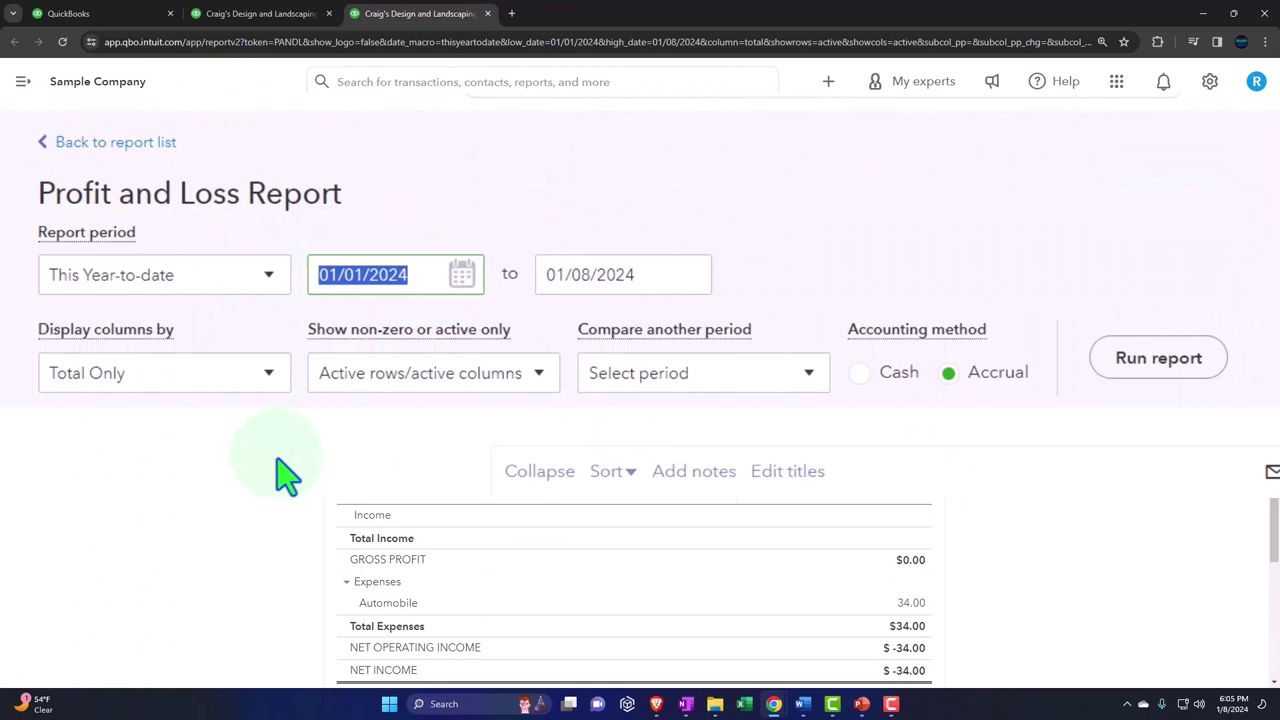
pyautogui.write('01012023')
pyautogui.press('Tab')
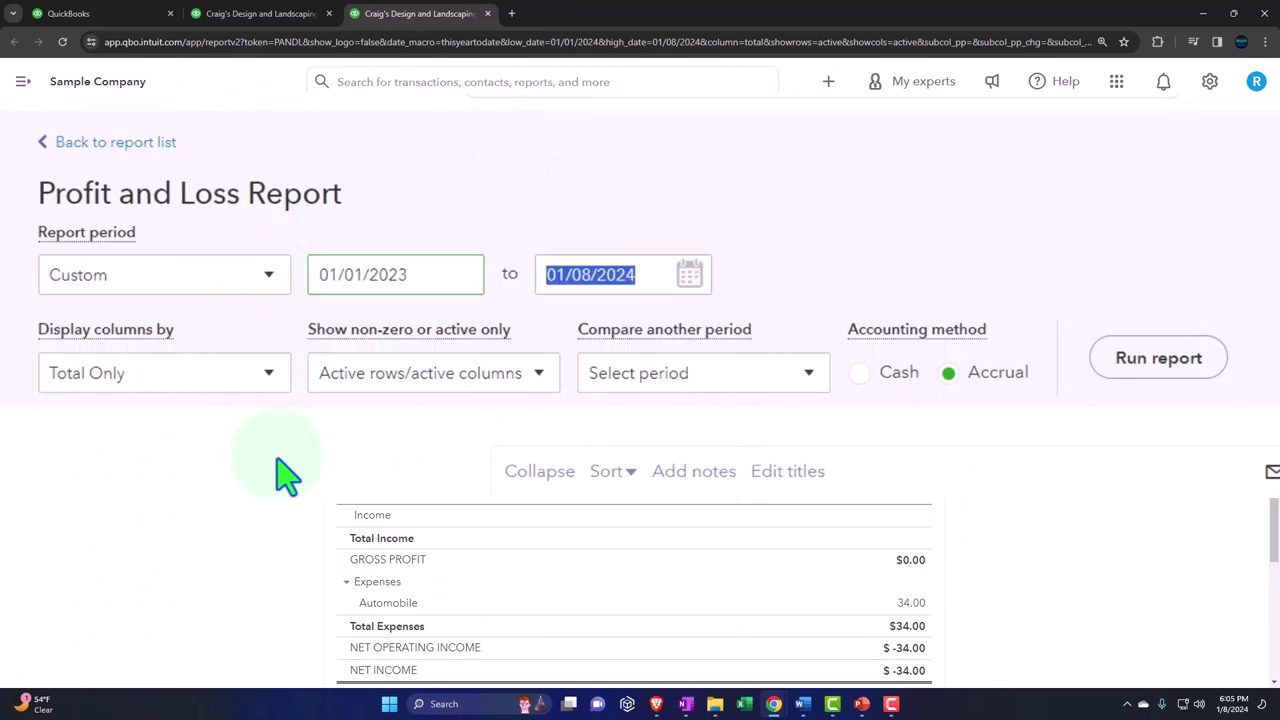
pyautogui.write('12312023')
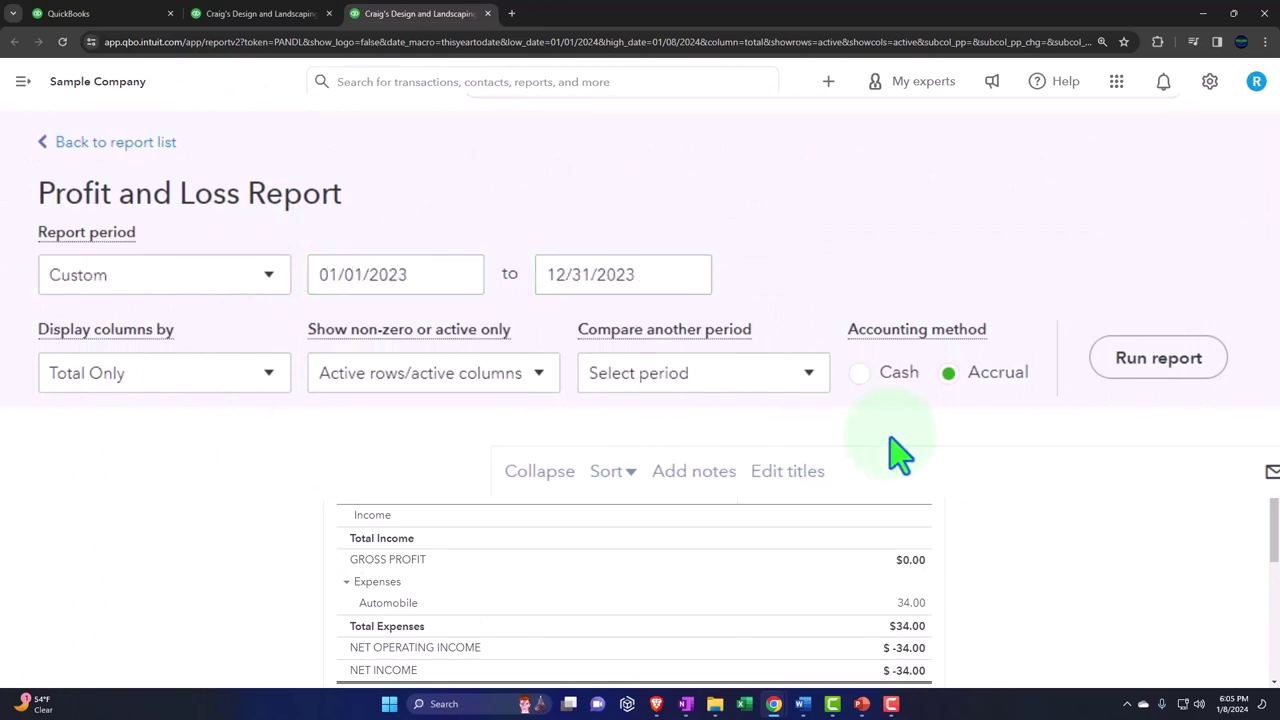
pyautogui.click(1162, 370)
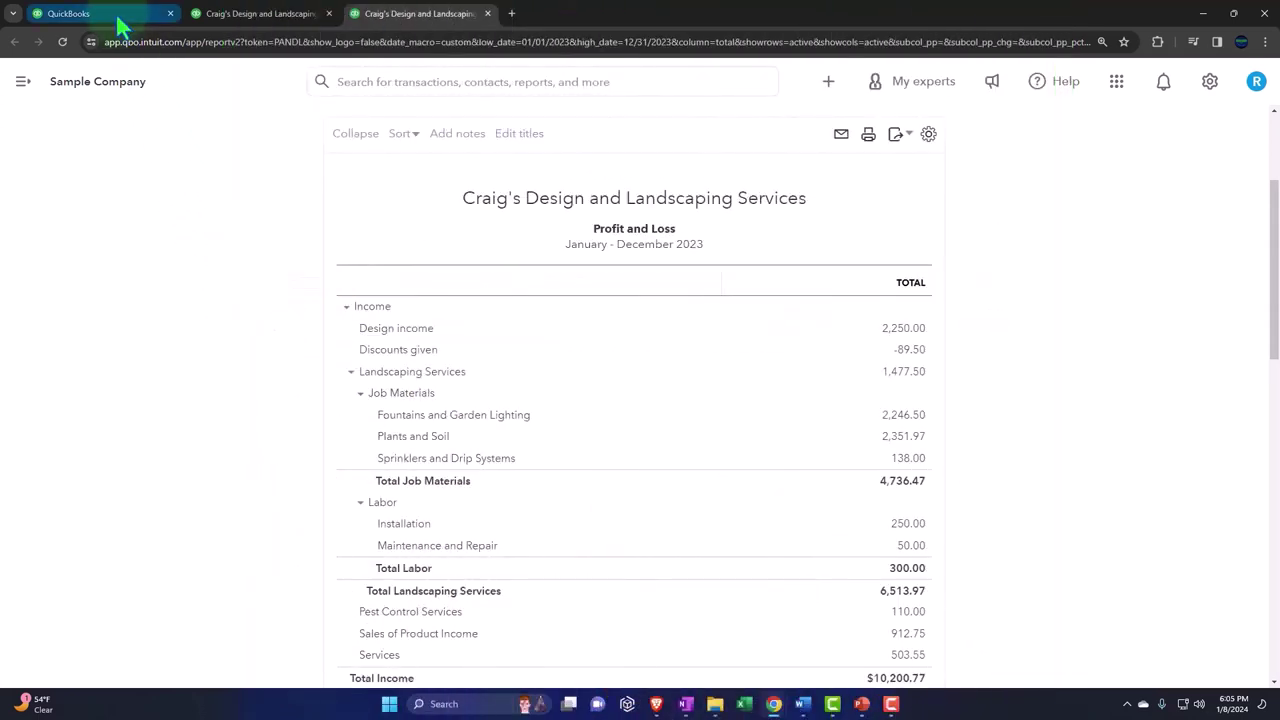
# - Return to the report list, collapse the navigation pane, and examine the Business overview, Who owes you, and Sales and customers categories
pyautogui.click(115, 20)
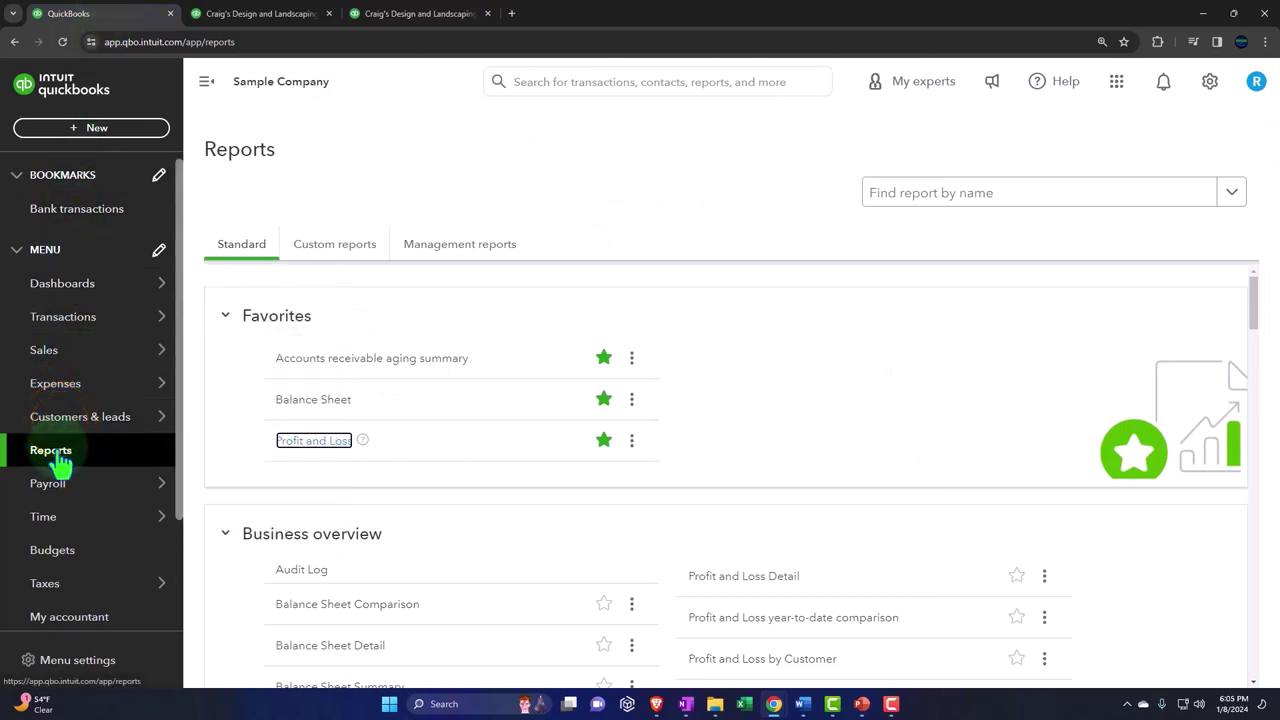
pyautogui.click(206, 81)
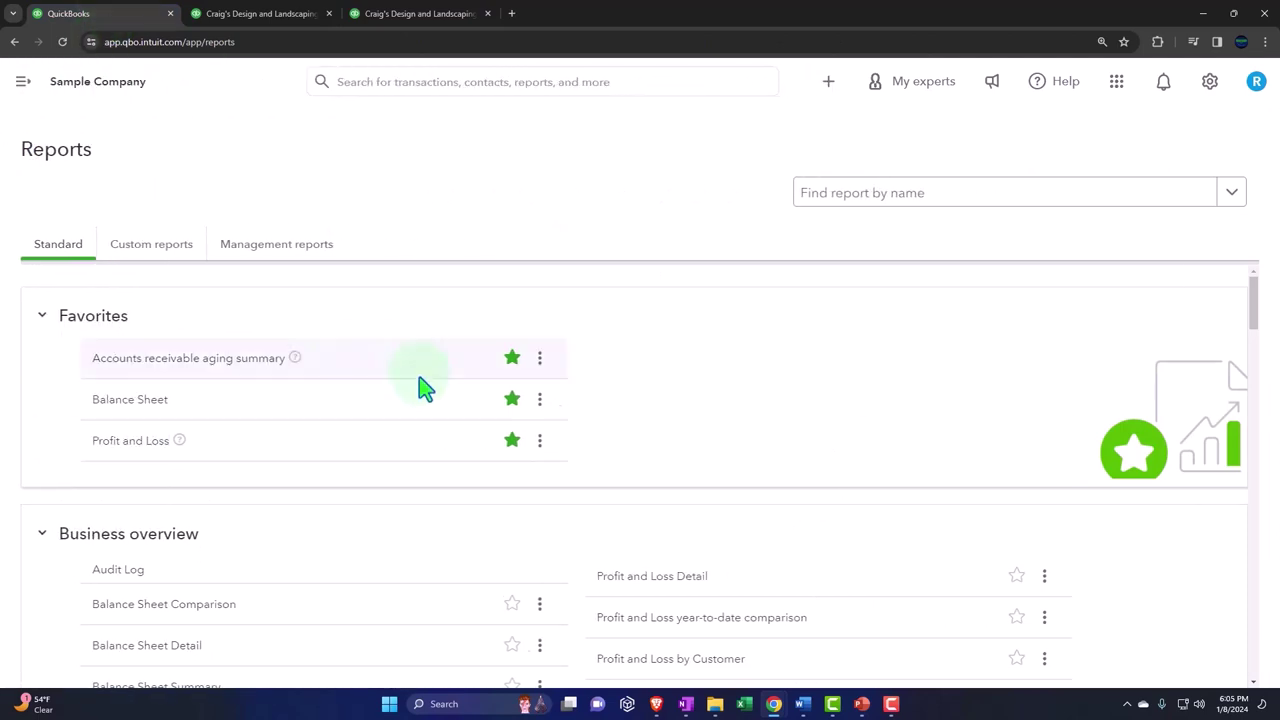
pyautogui.scroll(-5, 425, 388)
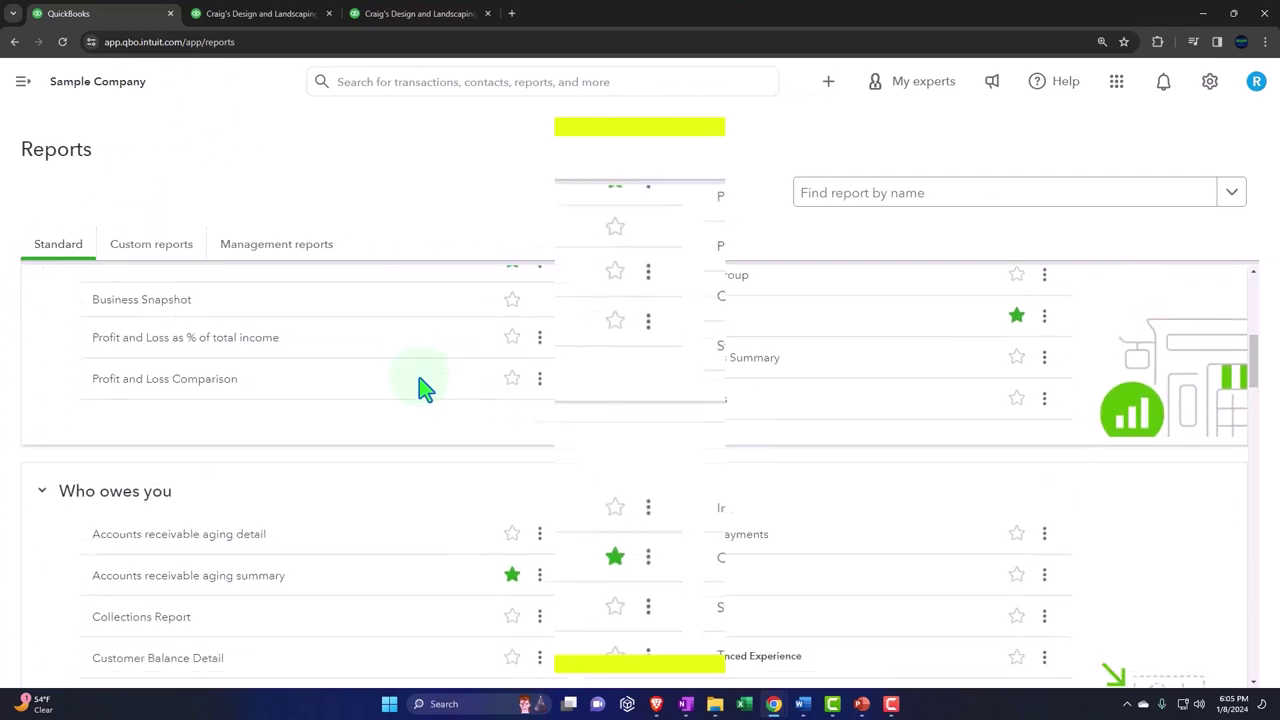
pyautogui.scroll(-5, 425, 388)
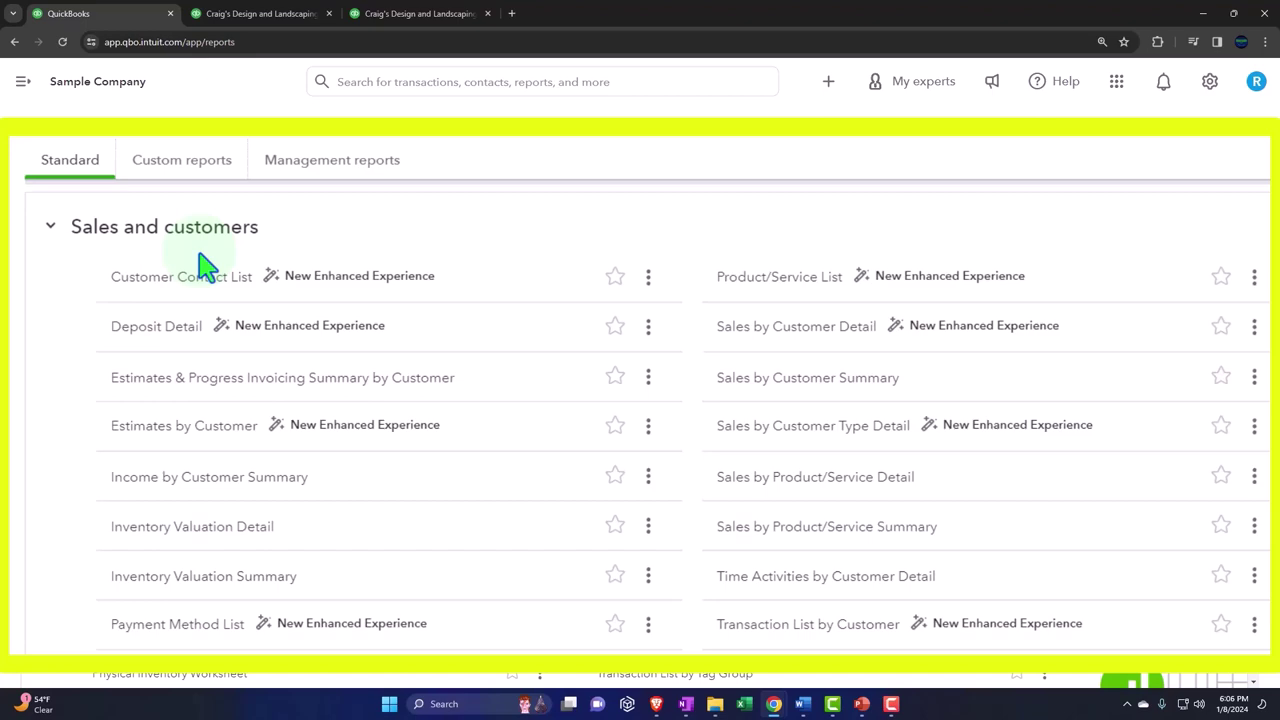
pyautogui.scroll(3, 224, 401)
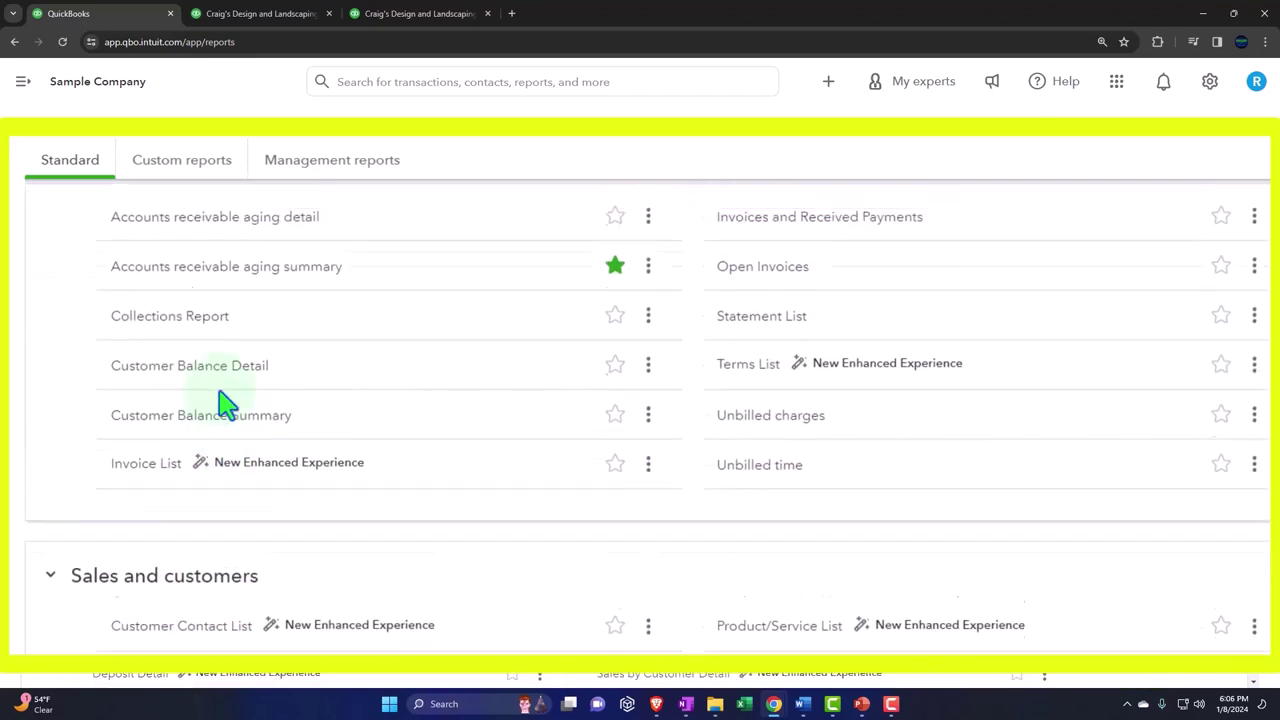
pyautogui.scroll(6, 224, 401)
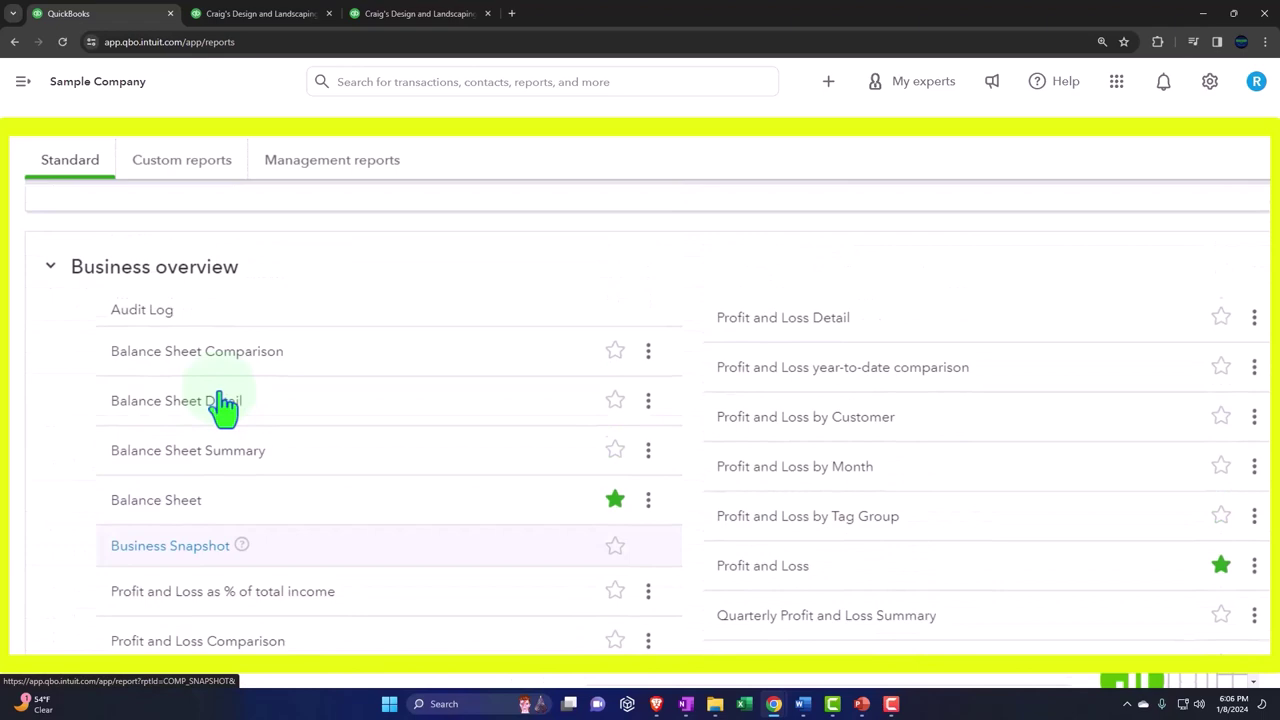
pyautogui.scroll(3, 200, 386)
pyautogui.scroll(-2, 205, 385)
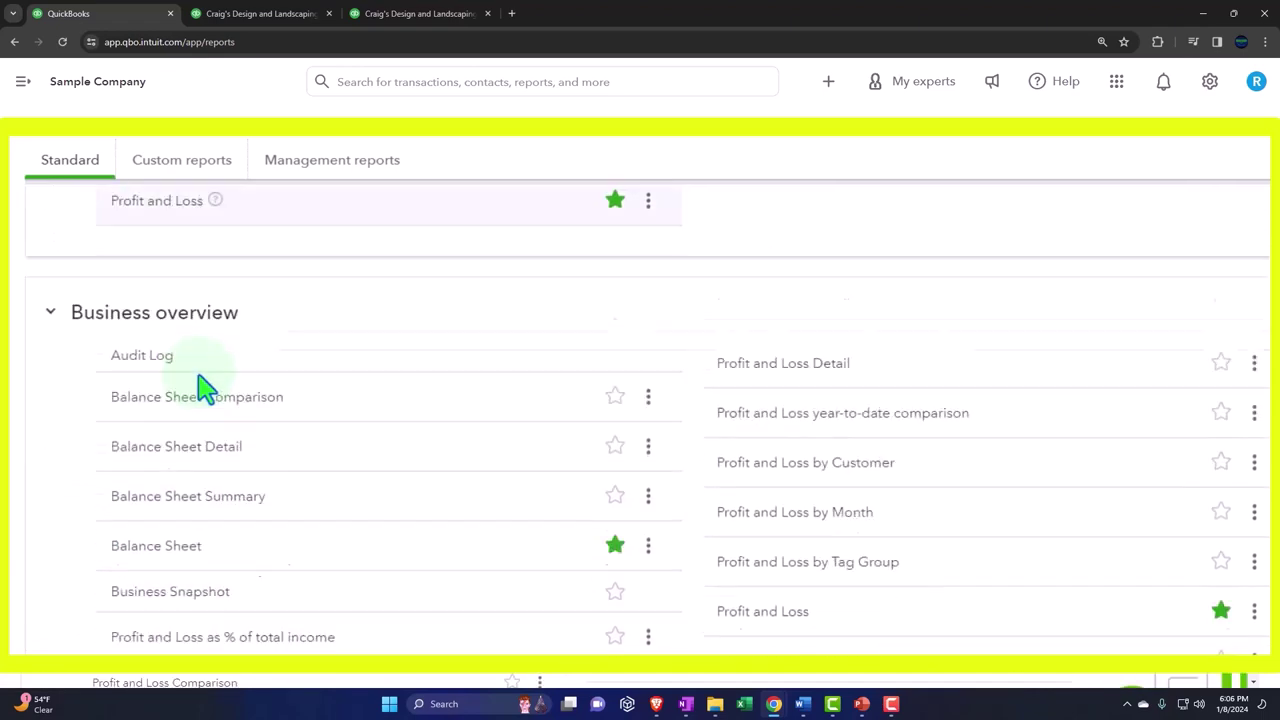
pyautogui.scroll(-5, 205, 385)
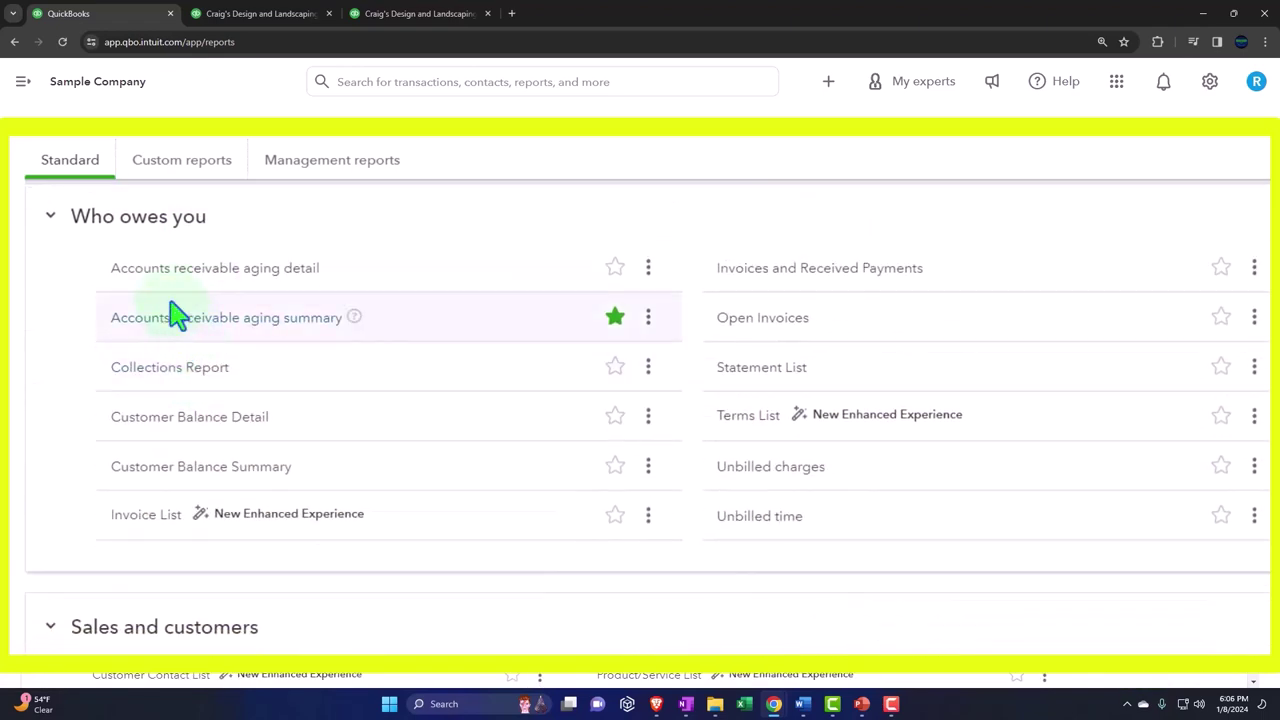
pyautogui.scroll(-4, 176, 316)
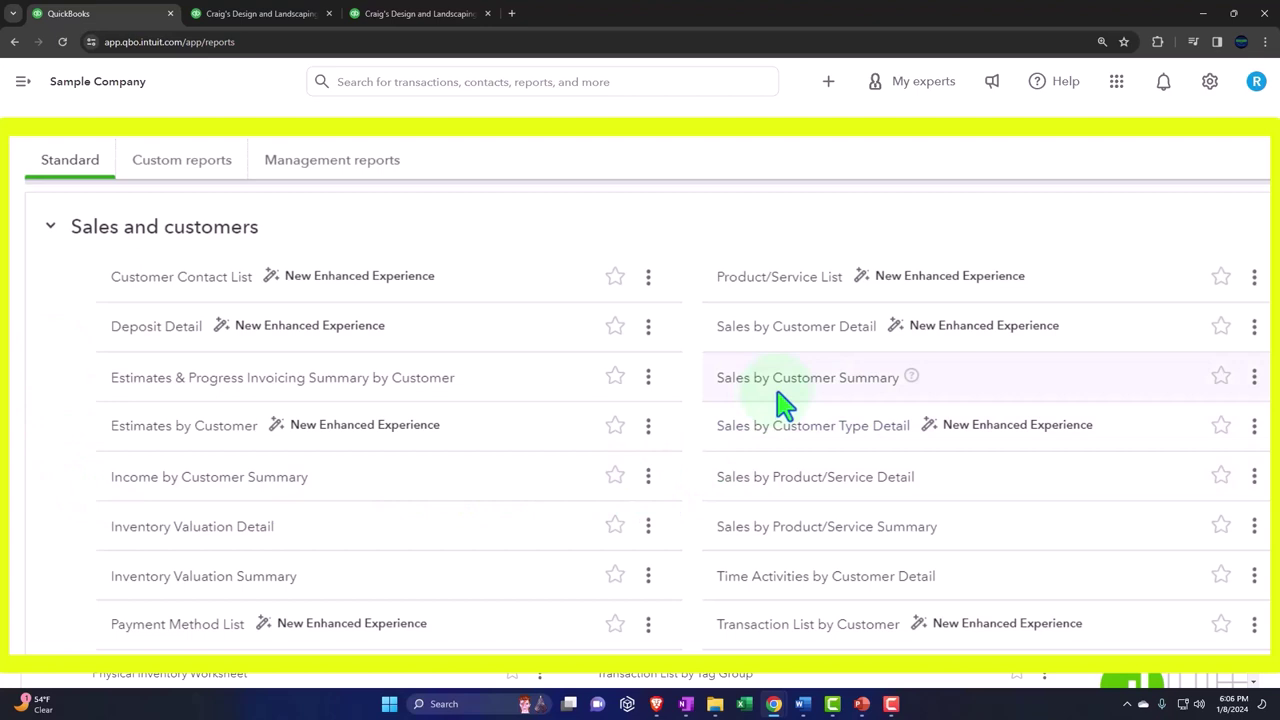
# - Open the Sales by Product/Service Summary and Sales by Product/Service Detail reports, each in a new browser tab
pyautogui.rightClick(803, 528)
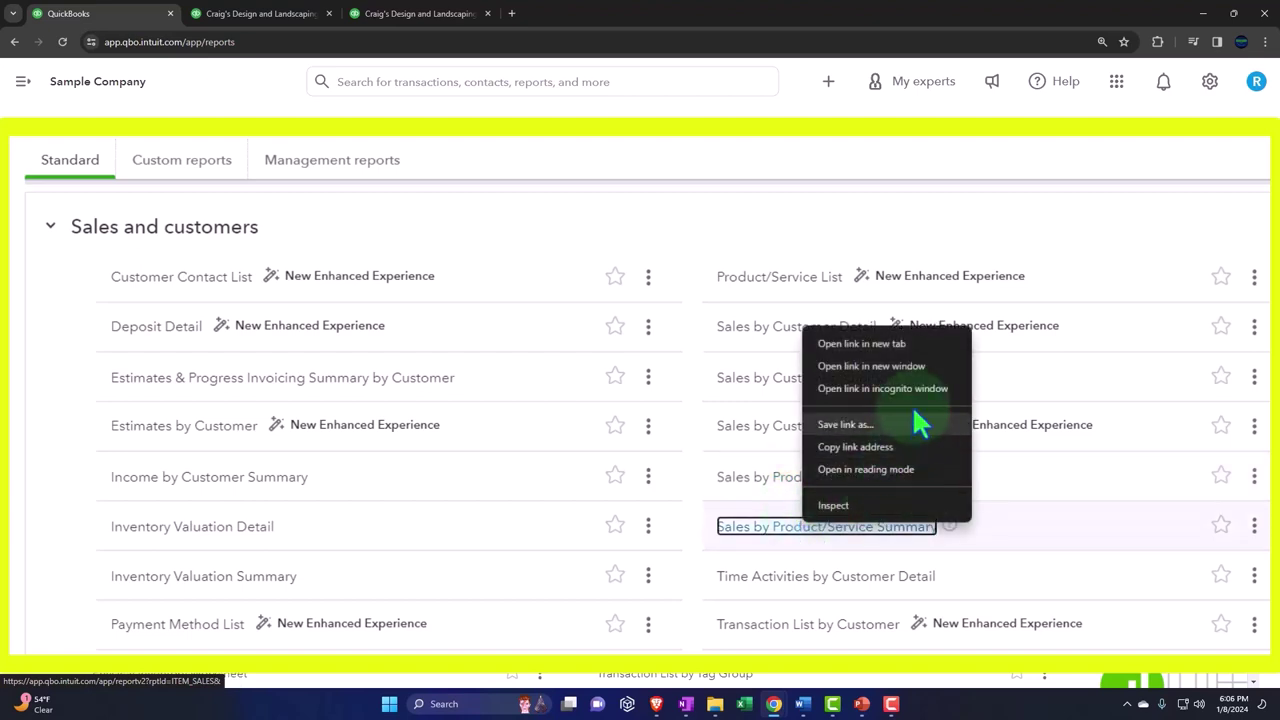
pyautogui.click(914, 346)
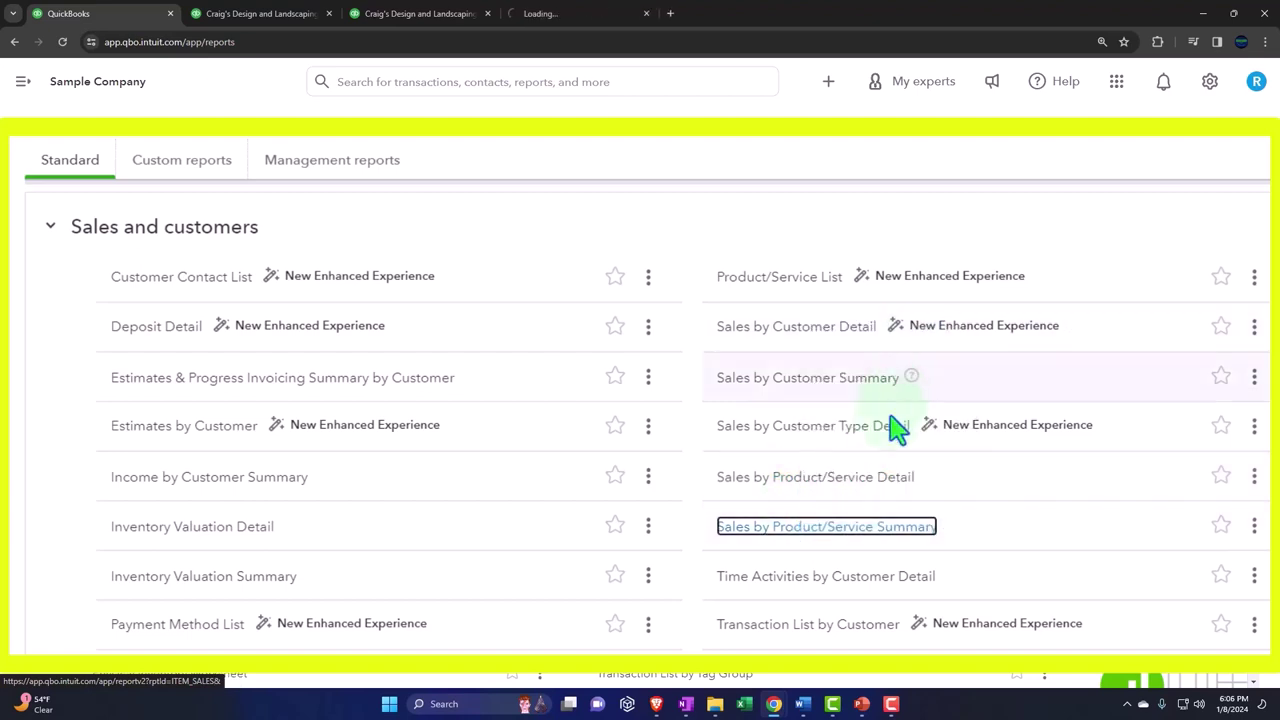
pyautogui.rightClick(873, 485)
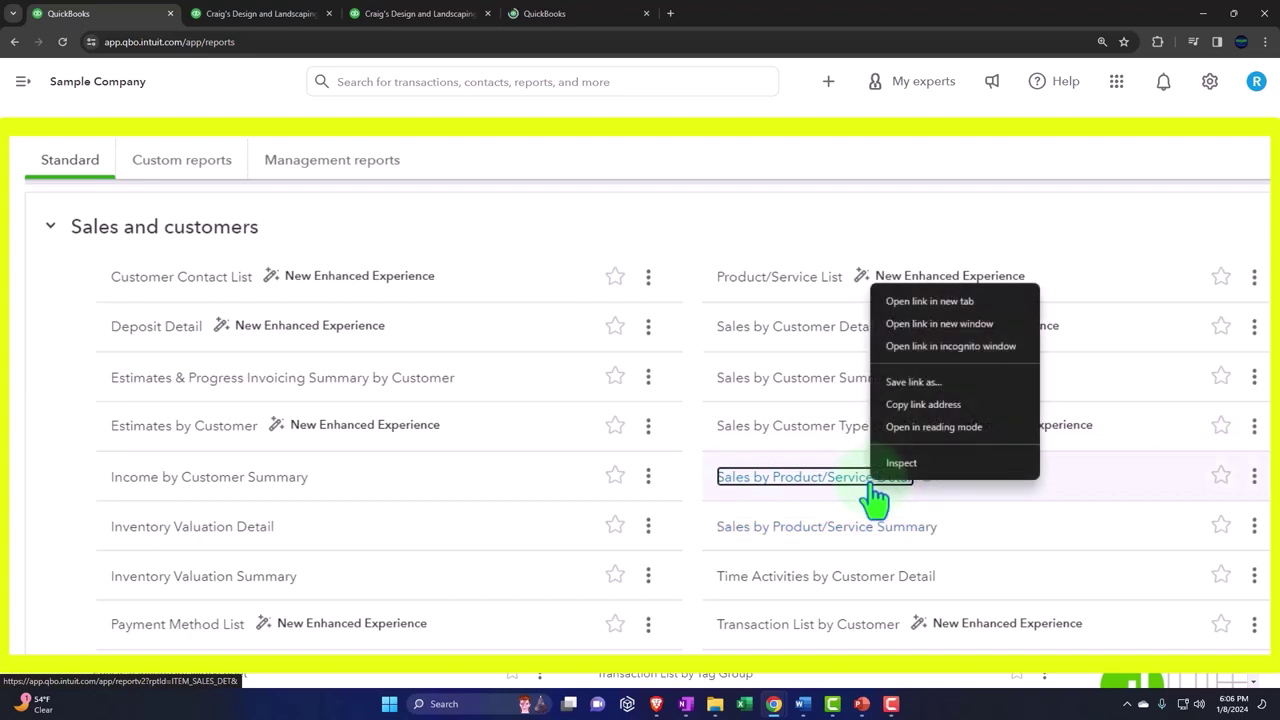
pyautogui.click(914, 304)
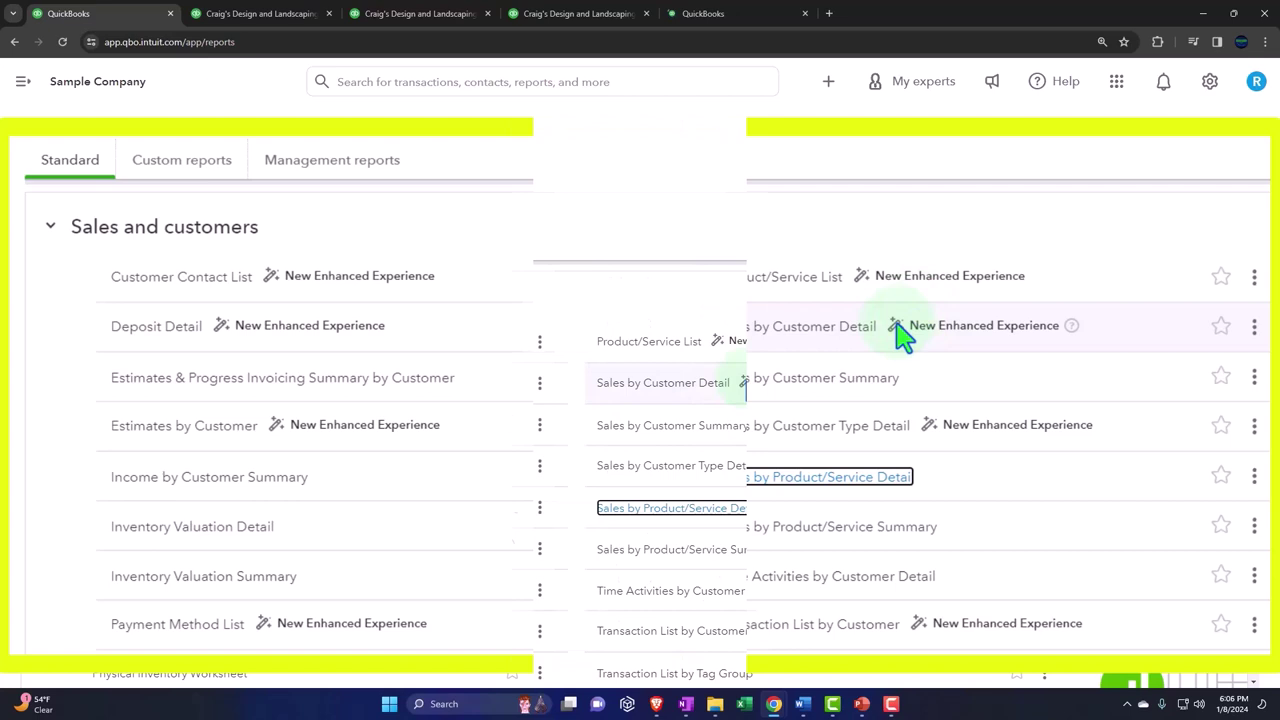
# - Collapse the navigation pane on the Sales by Product/Service Summary report and run it for 01/01/2023 to 12/31/2023
pyautogui.click(586, 18)
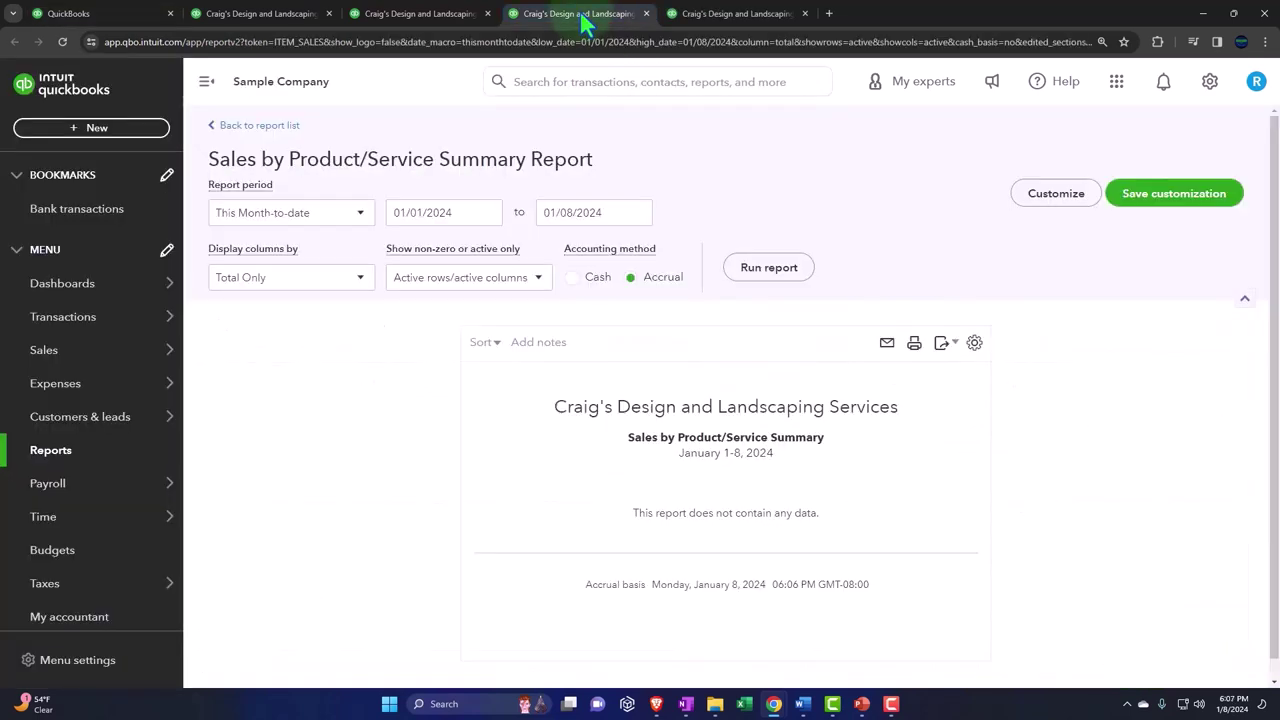
pyautogui.click(208, 84)
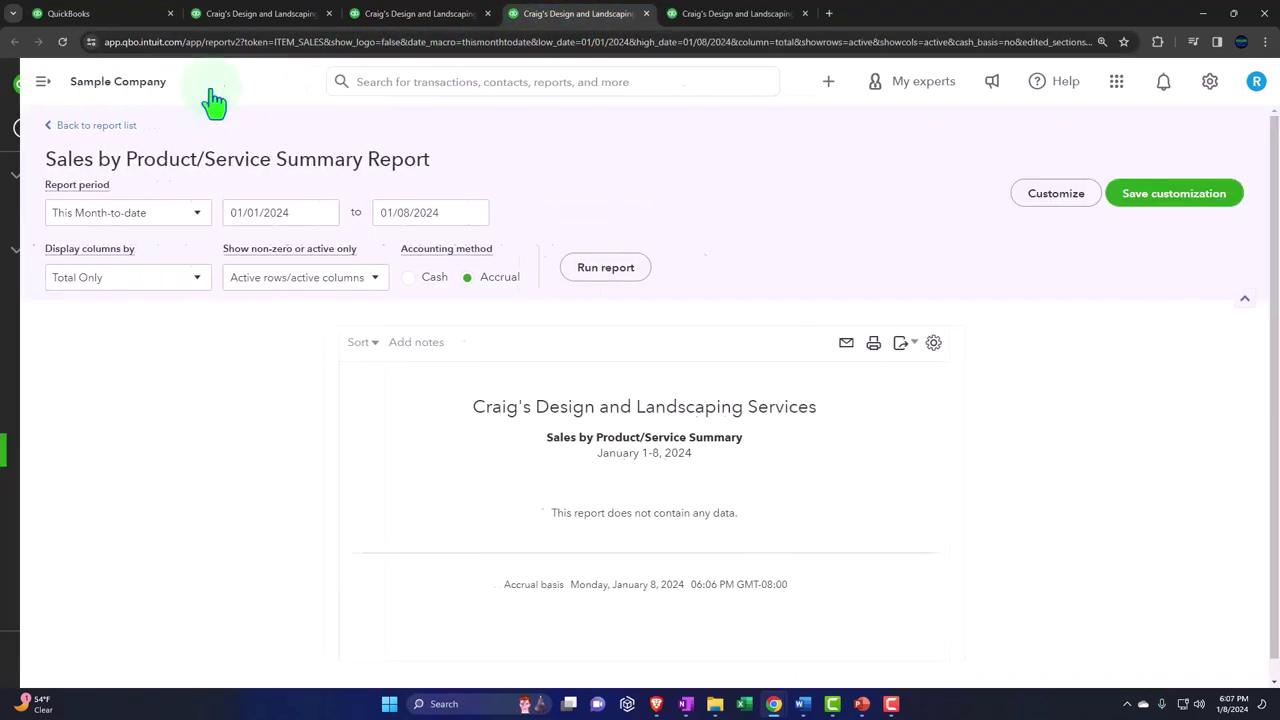
pyautogui.click(292, 211)
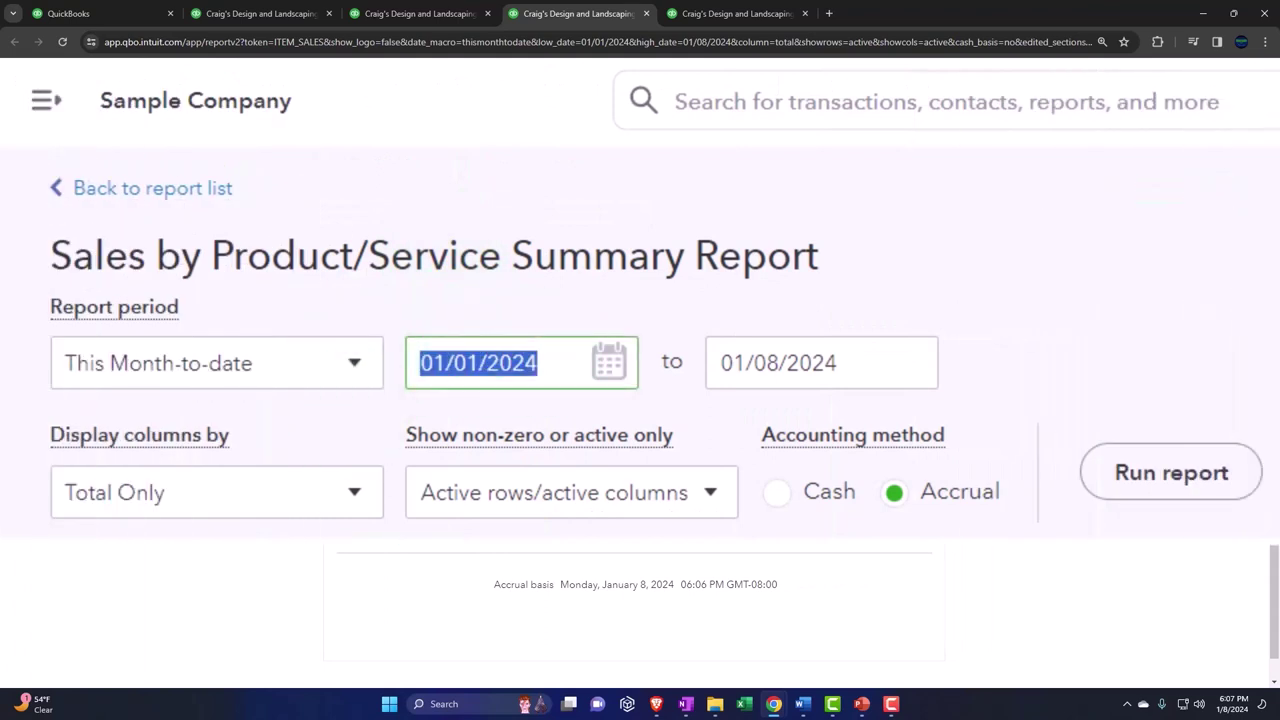
pyautogui.write('01012023')
pyautogui.press('Tab')
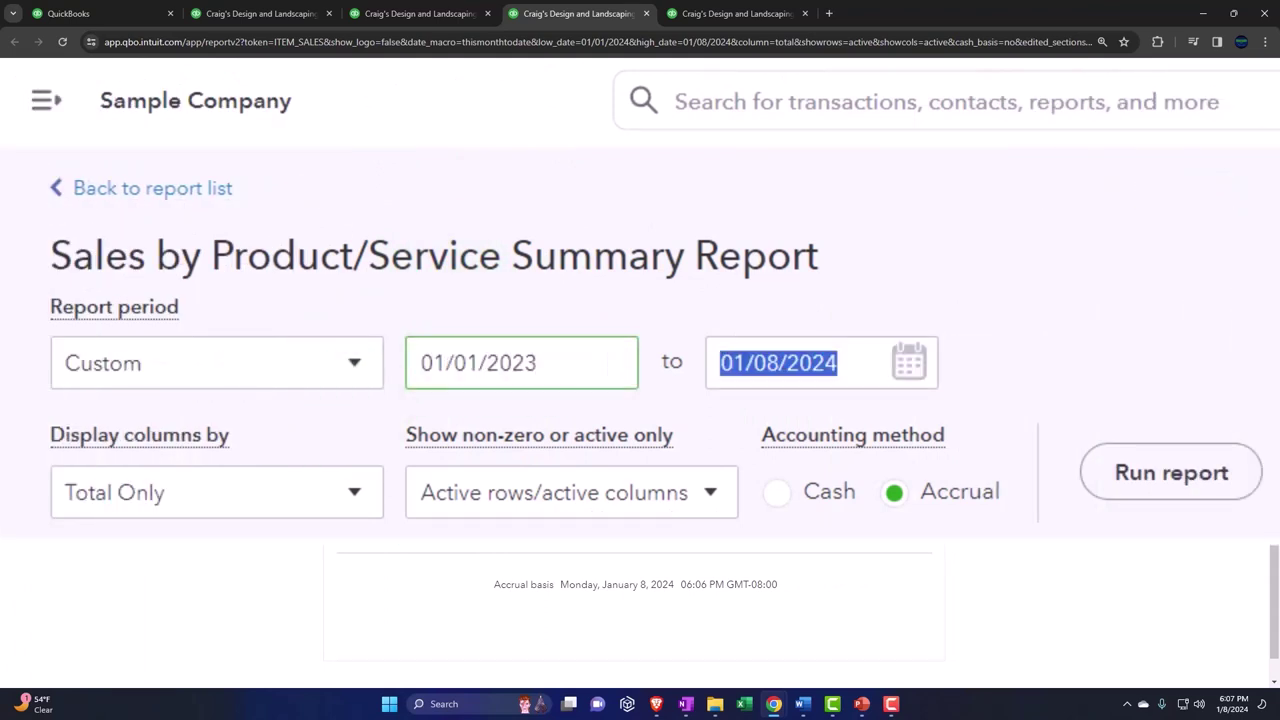
pyautogui.write('123123')
pyautogui.press('Tab')
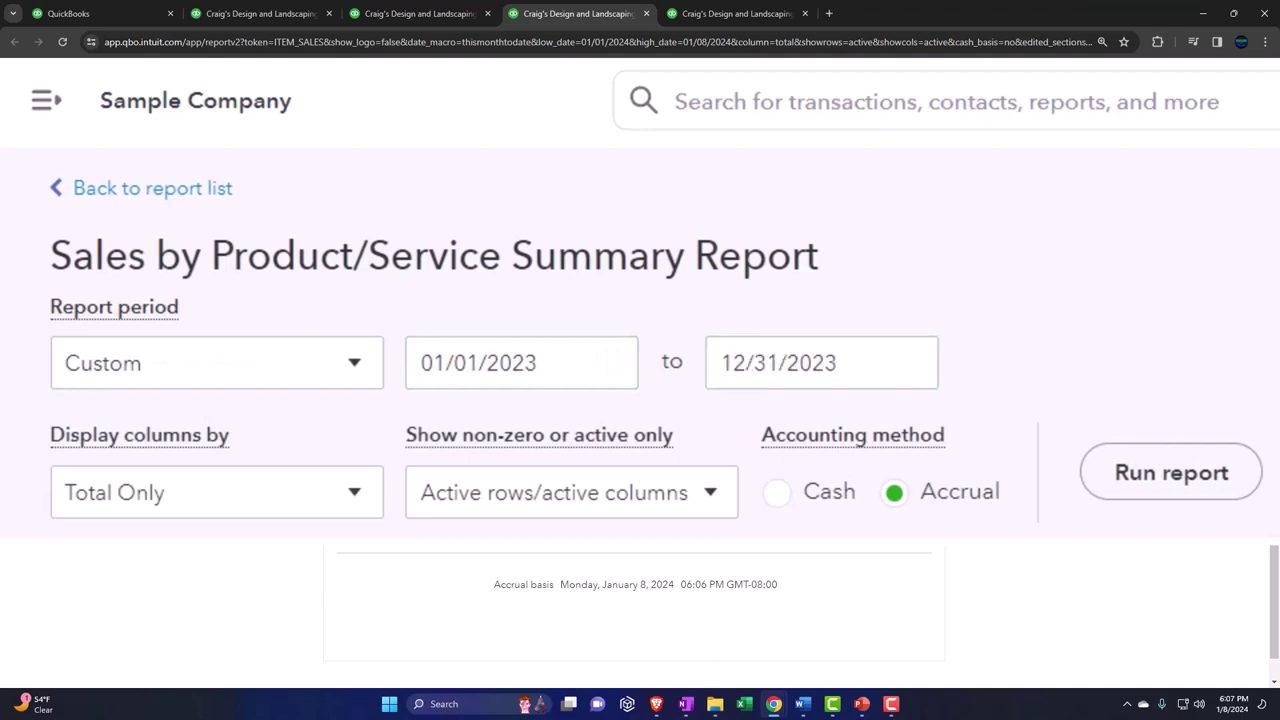
pyautogui.click(1171, 472)
pyautogui.scroll(-2, 650, 160)
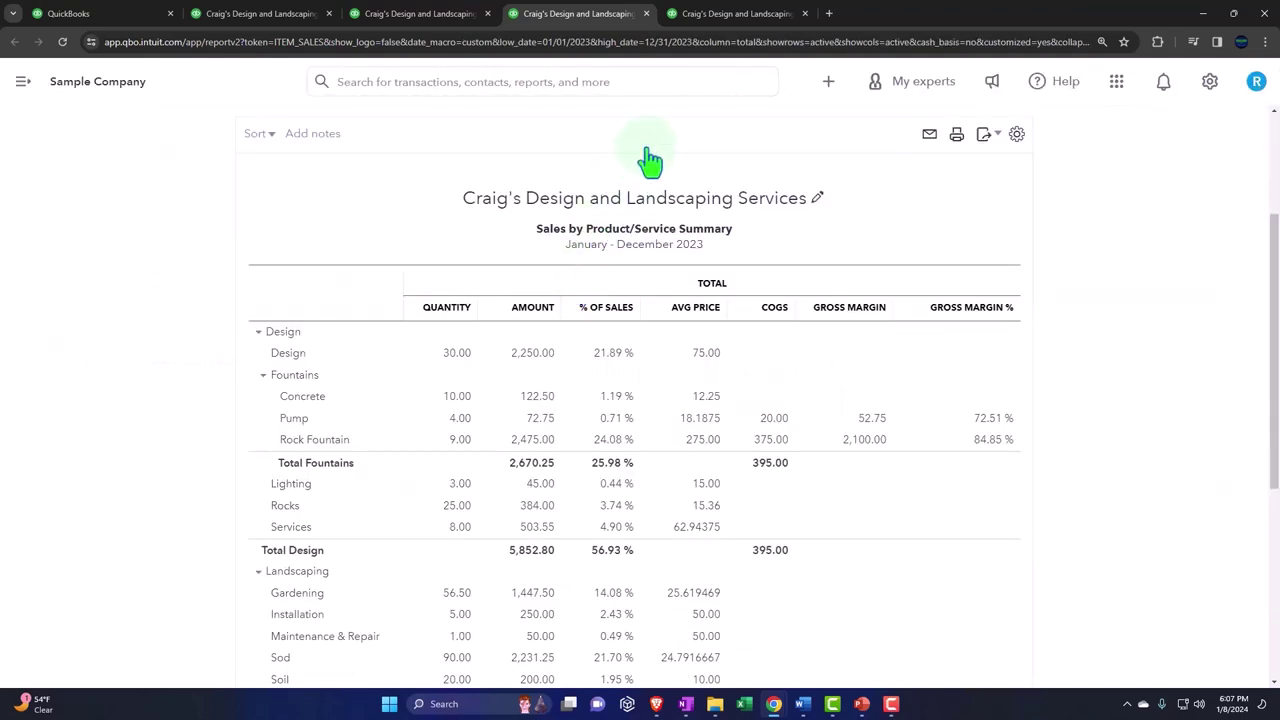
# - Collapse the navigation pane on the Sales by Product/Service Detail report and run it for 01/01/2023 to 12/31/2023
pyautogui.click(706, 24)
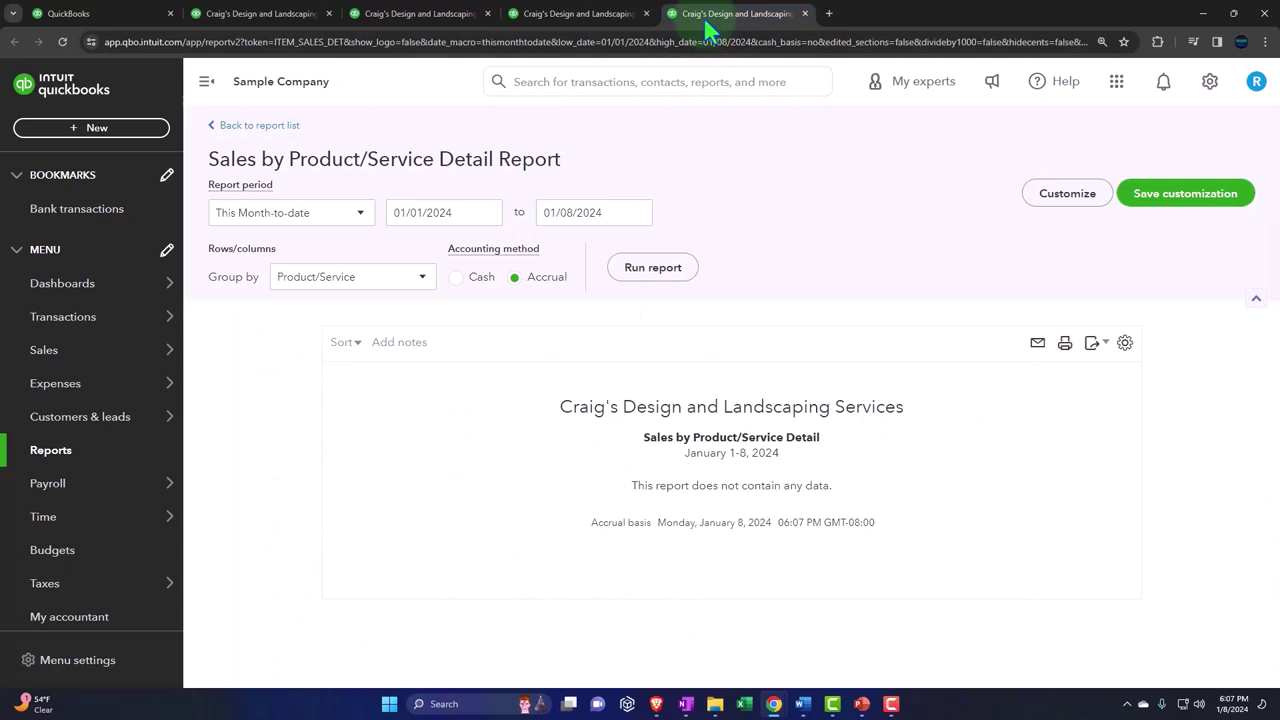
pyautogui.click(206, 81)
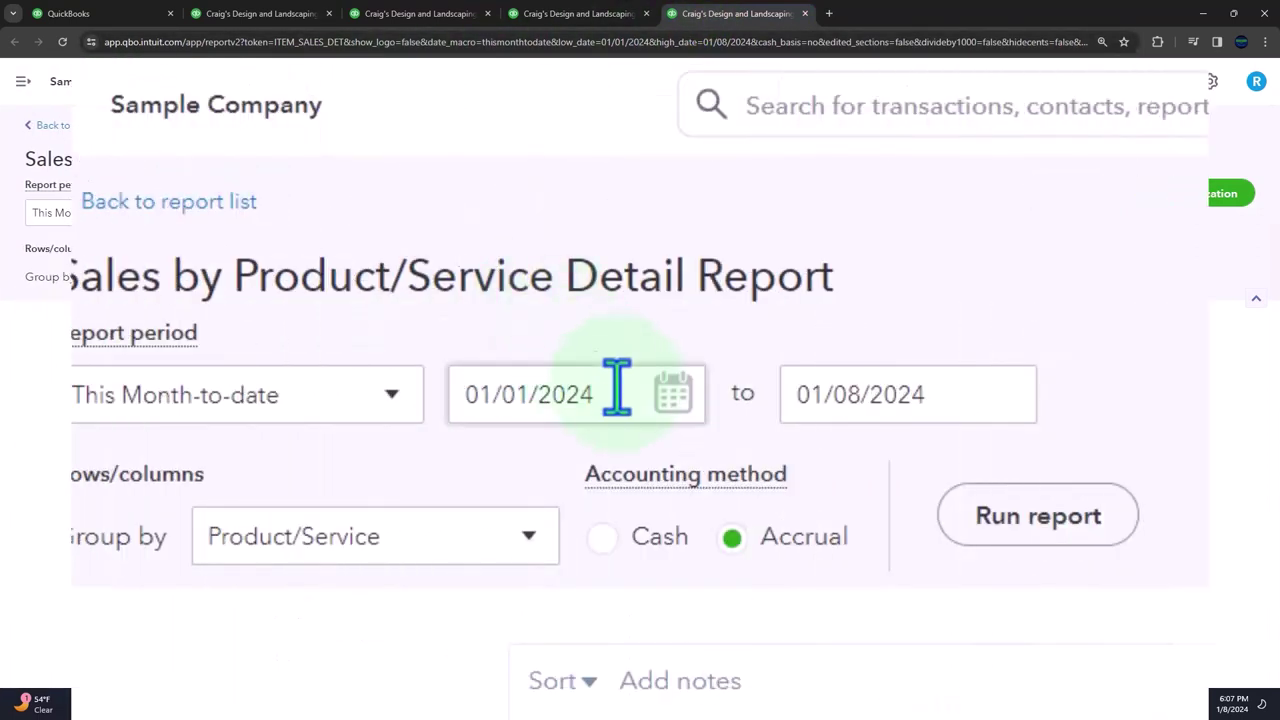
pyautogui.click(617, 390)
pyautogui.write('01012023')
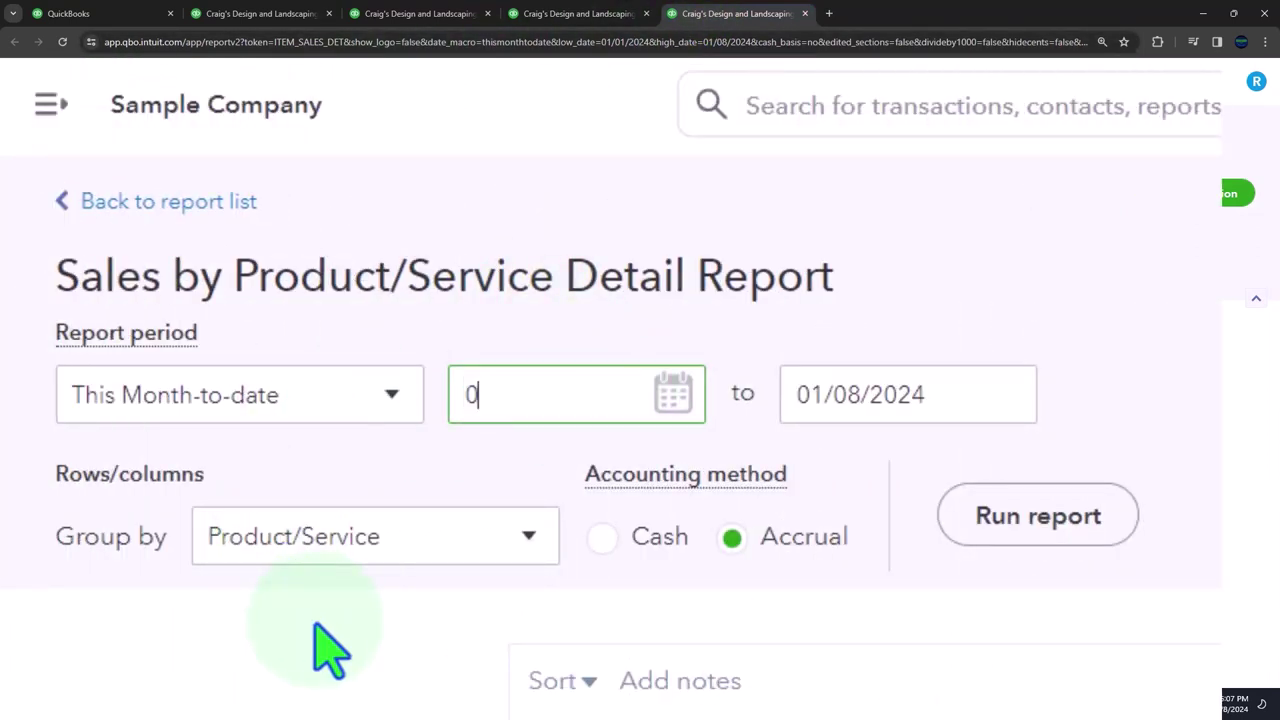
pyautogui.press('Tab')
pyautogui.write('12312023')
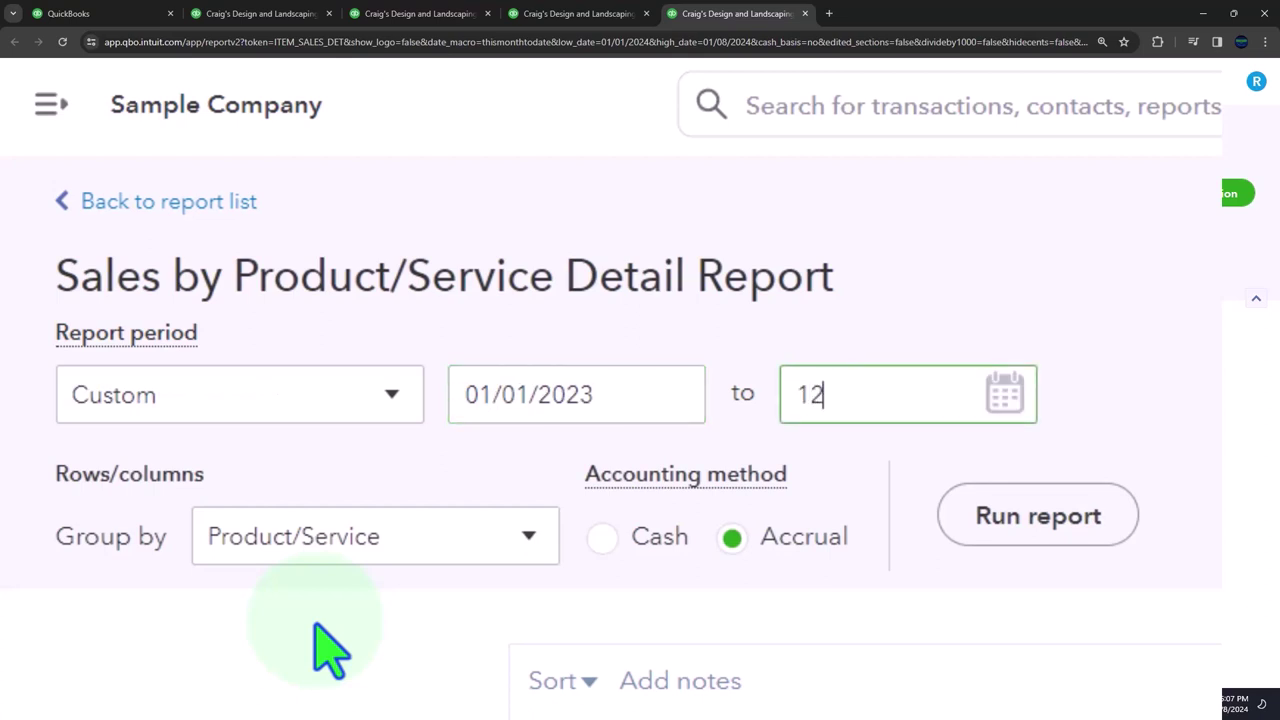
pyautogui.press('Tab')
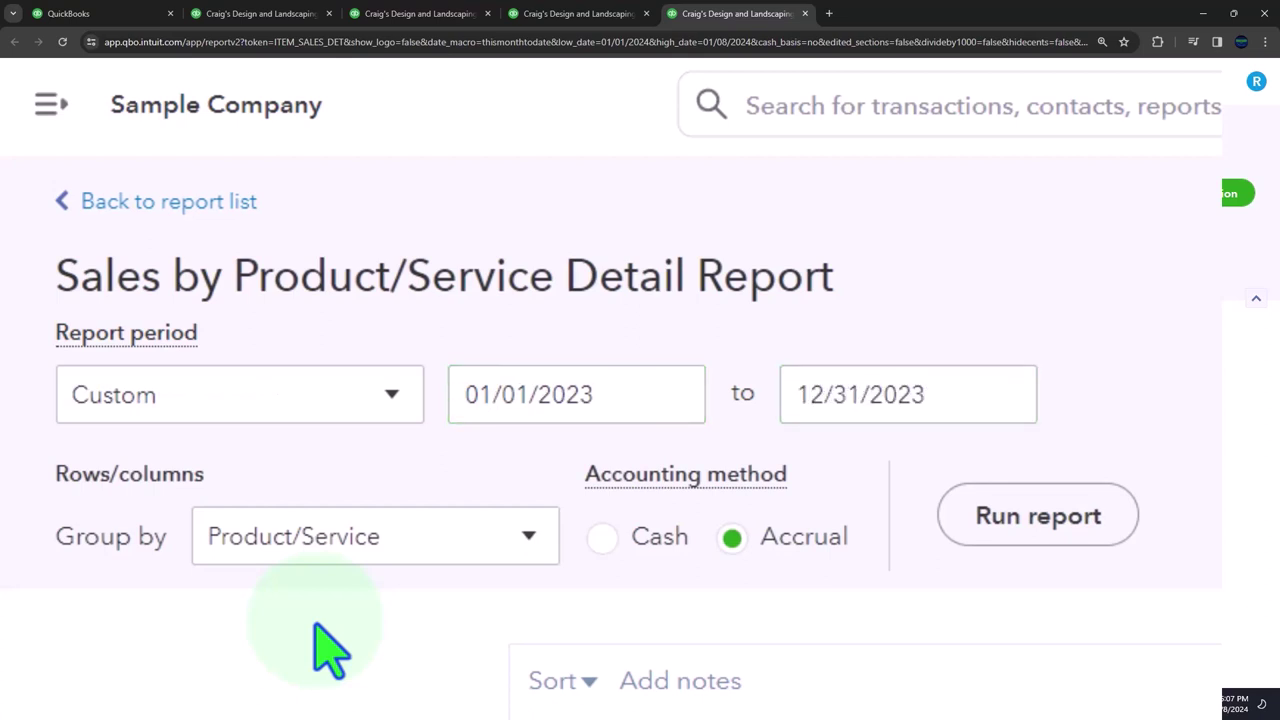
pyautogui.click(1136, 517)
pyautogui.scroll(-3, 390, 315)
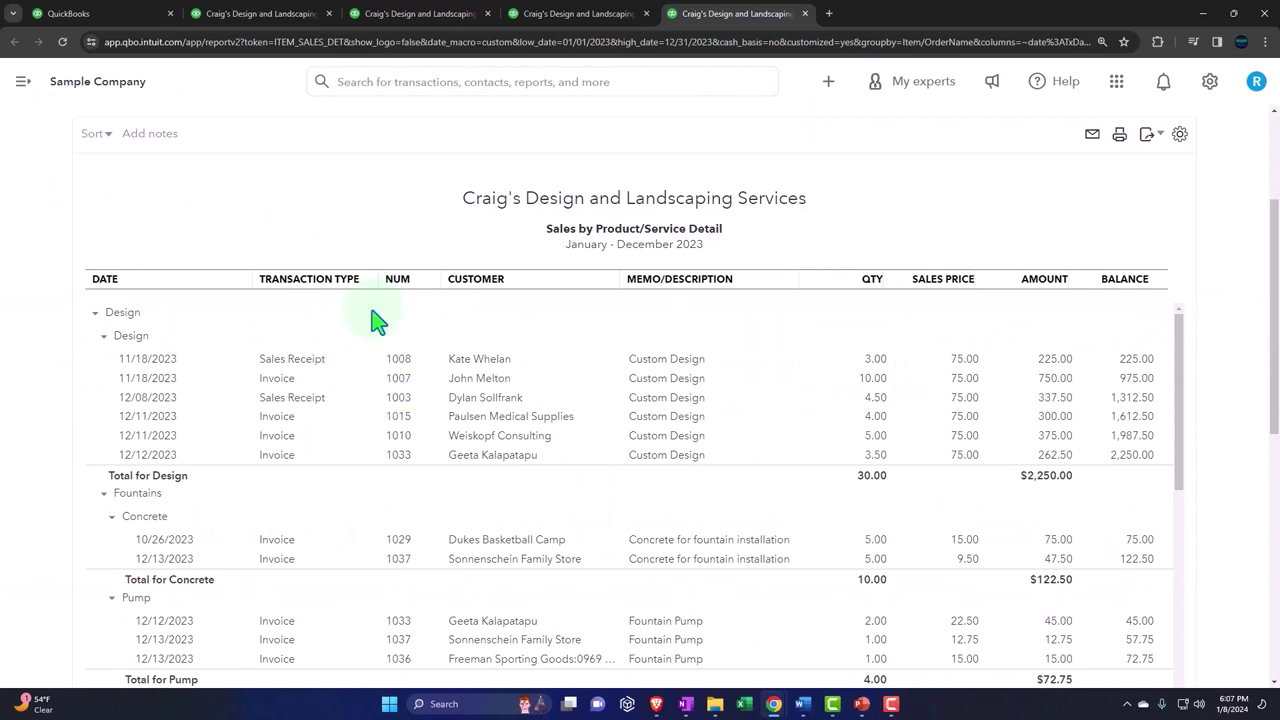
# - Examine the income accounts on the 2023 Profit and Loss report at a larger page size
pyautogui.click(432, 20)
pyautogui.hotkey('ctrl', '+')
pyautogui.hotkey('ctrl', '+')
pyautogui.hotkey('ctrl', '+')
pyautogui.hotkey('ctrl', '+')
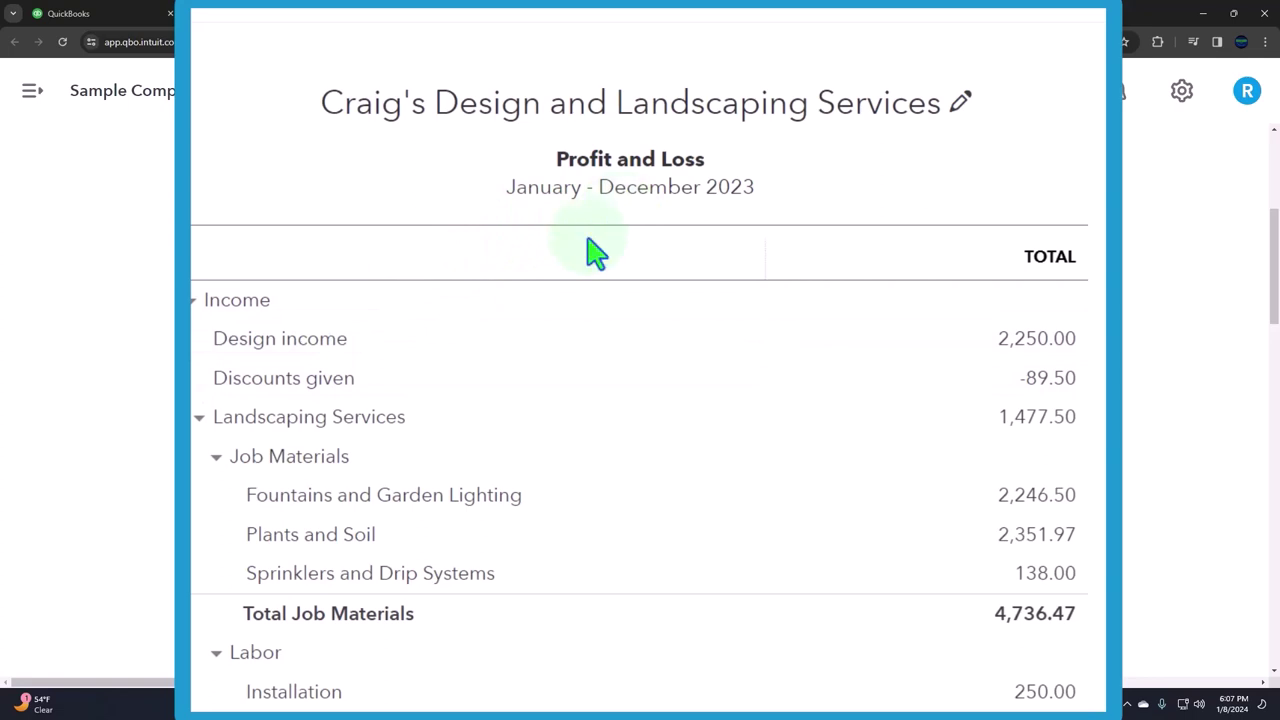
pyautogui.scroll(-1, 594, 251)
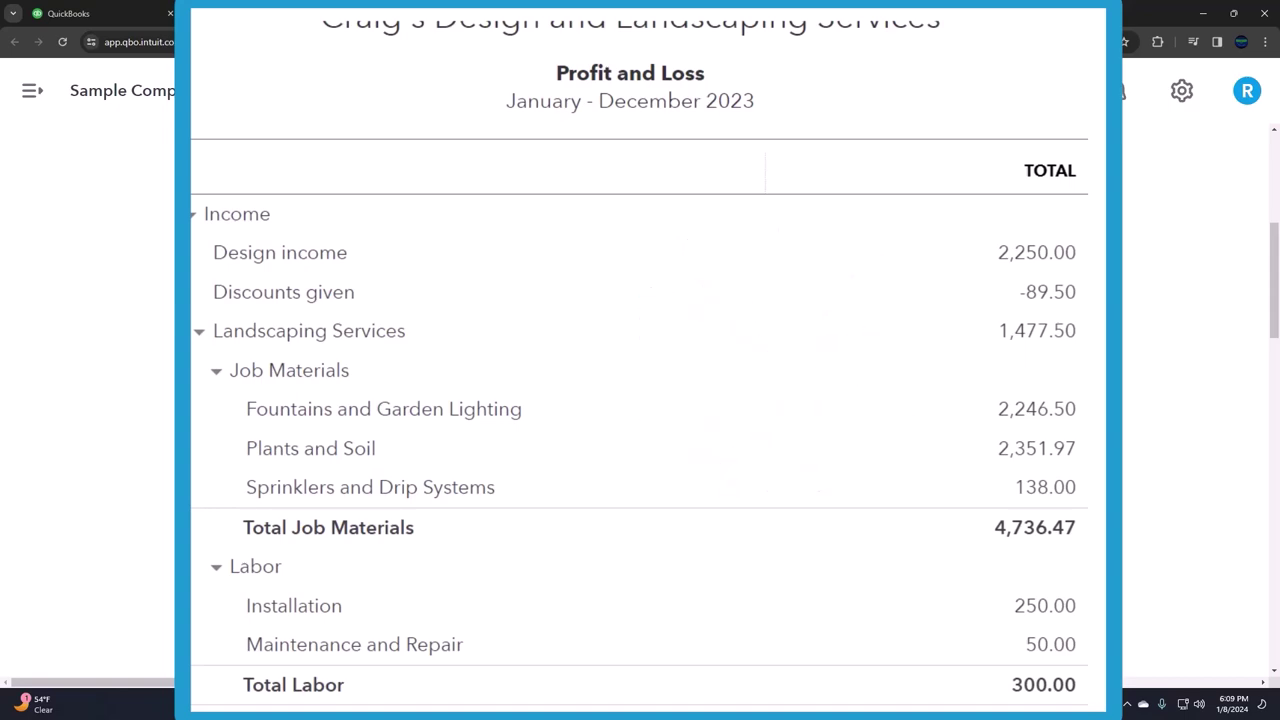
# - Expand the navigation pane from the report list, open the Products and Services list under Sales, and review its items
pyautogui.click(579, 20)
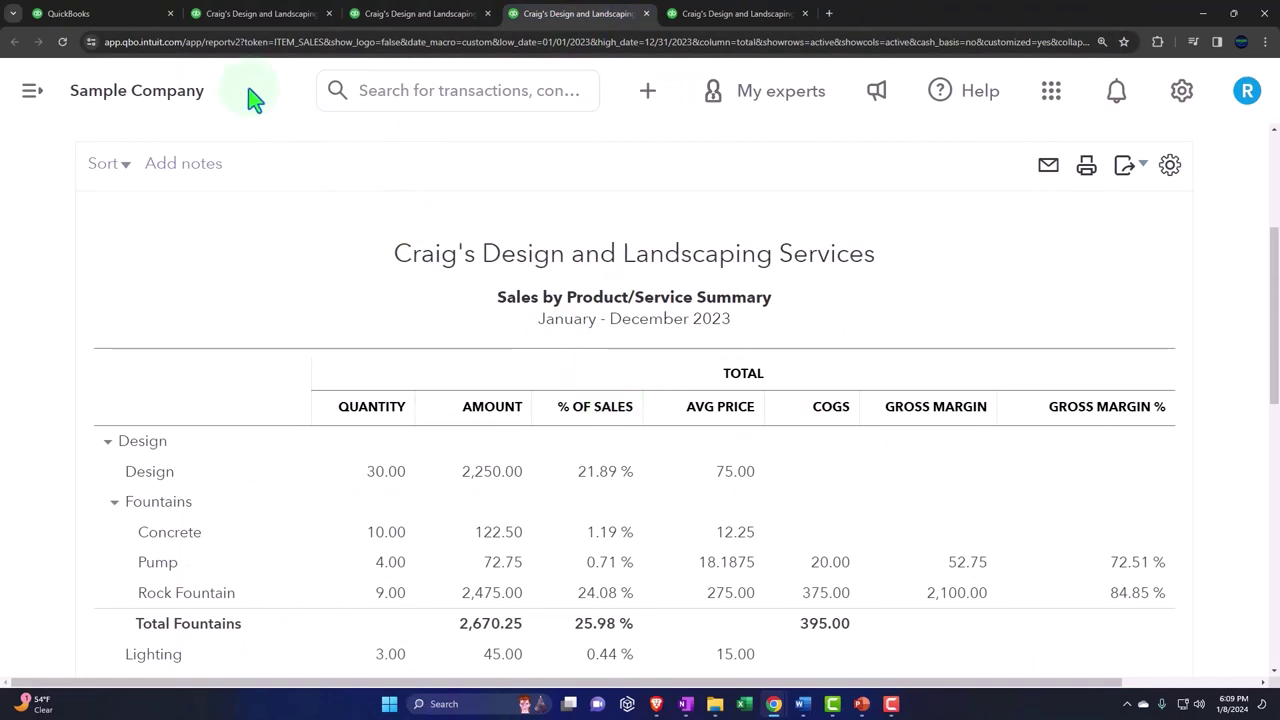
pyautogui.click(124, 20)
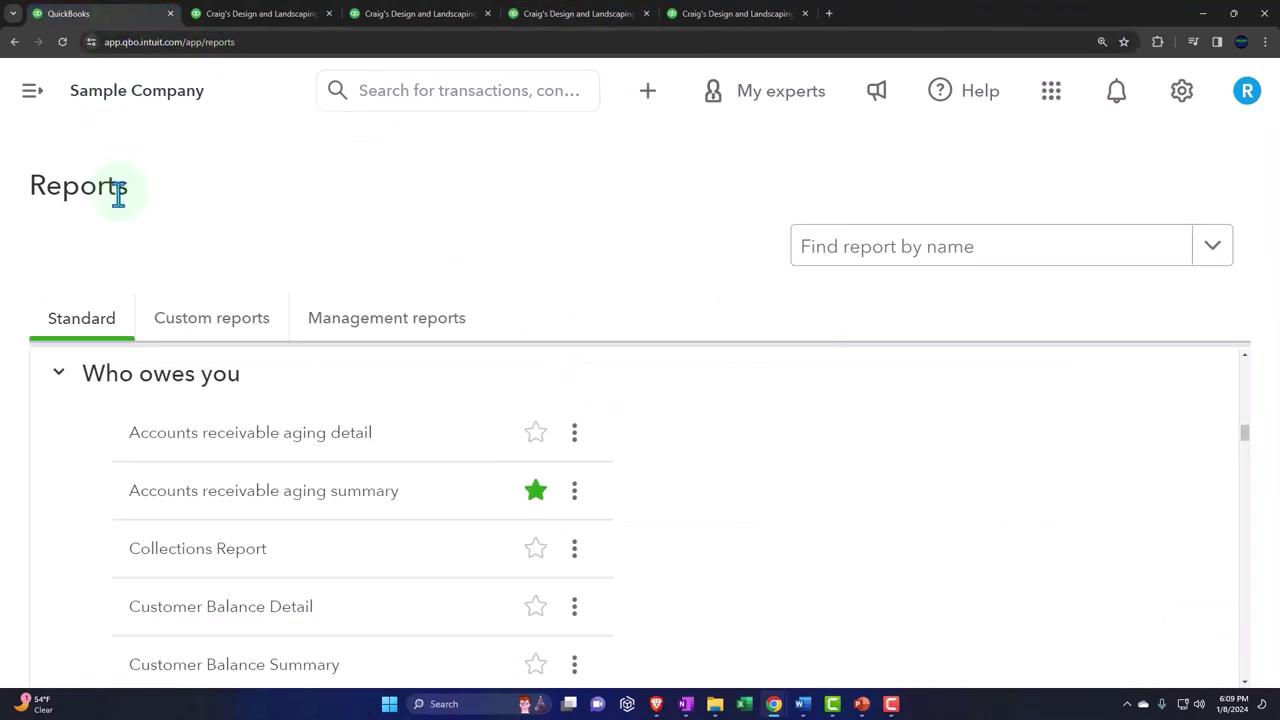
pyautogui.hotkey('ctrl', '-')
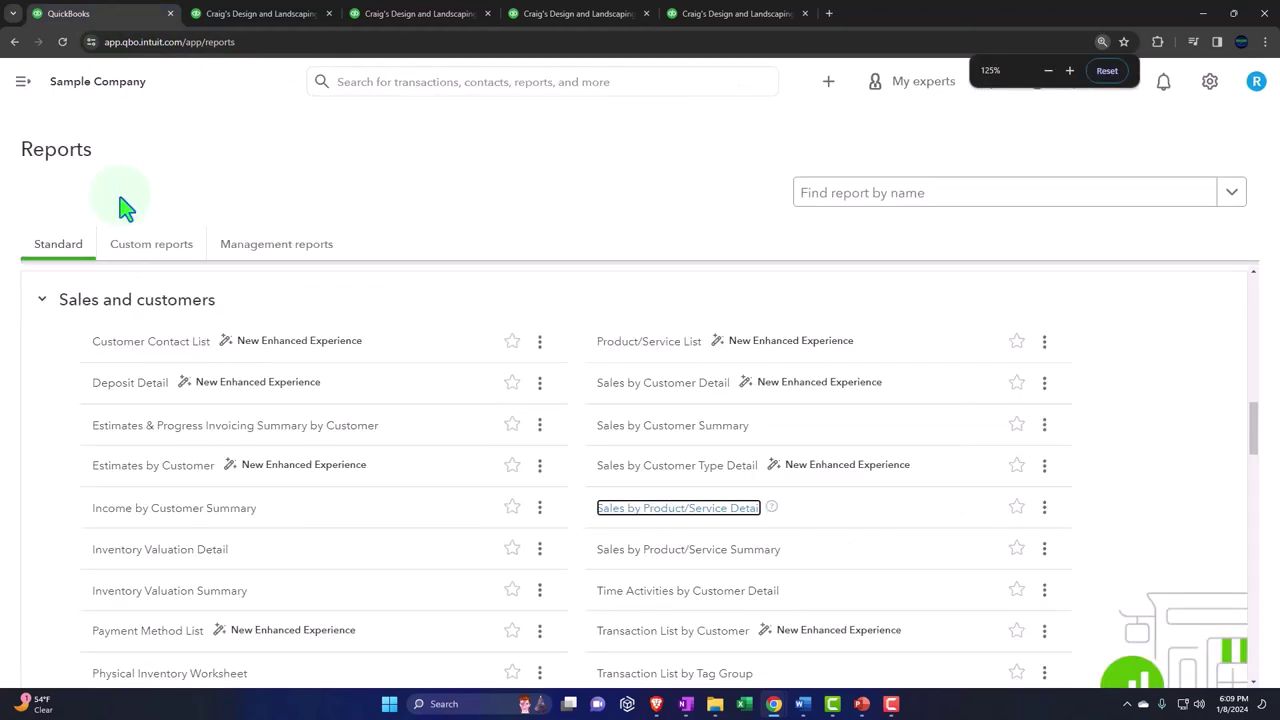
pyautogui.click(22, 82)
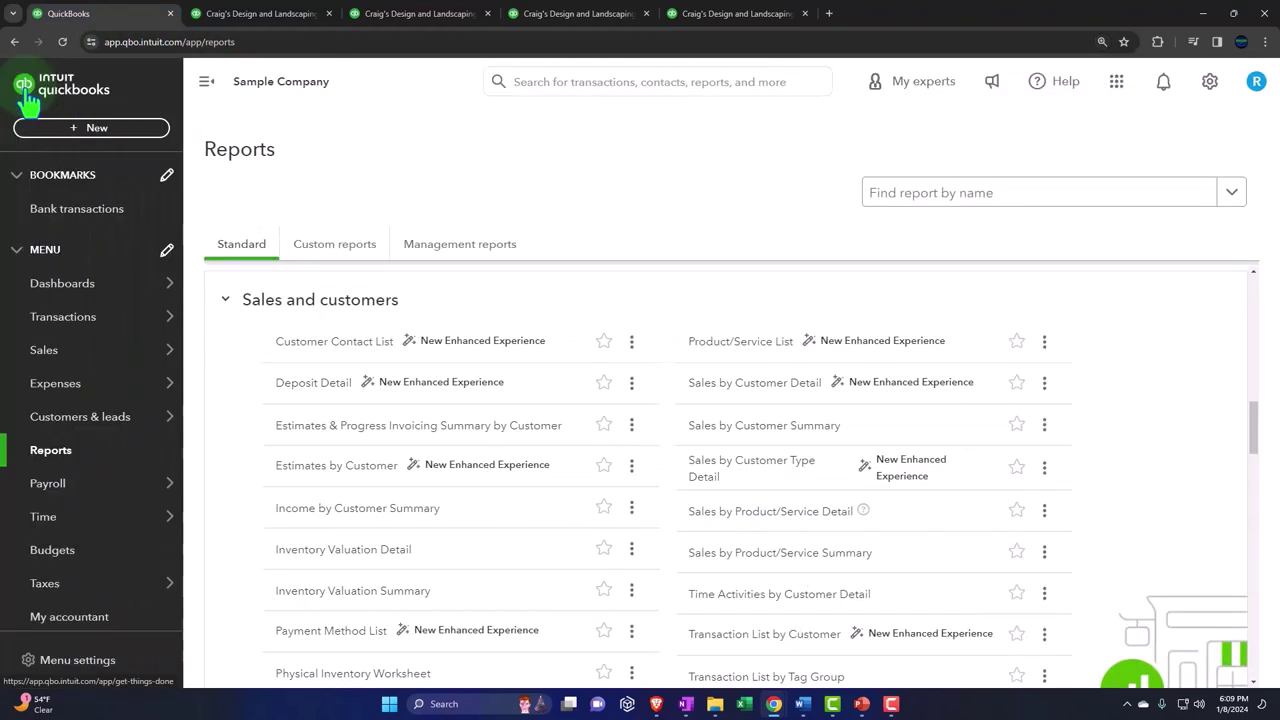
pyautogui.click(48, 350)
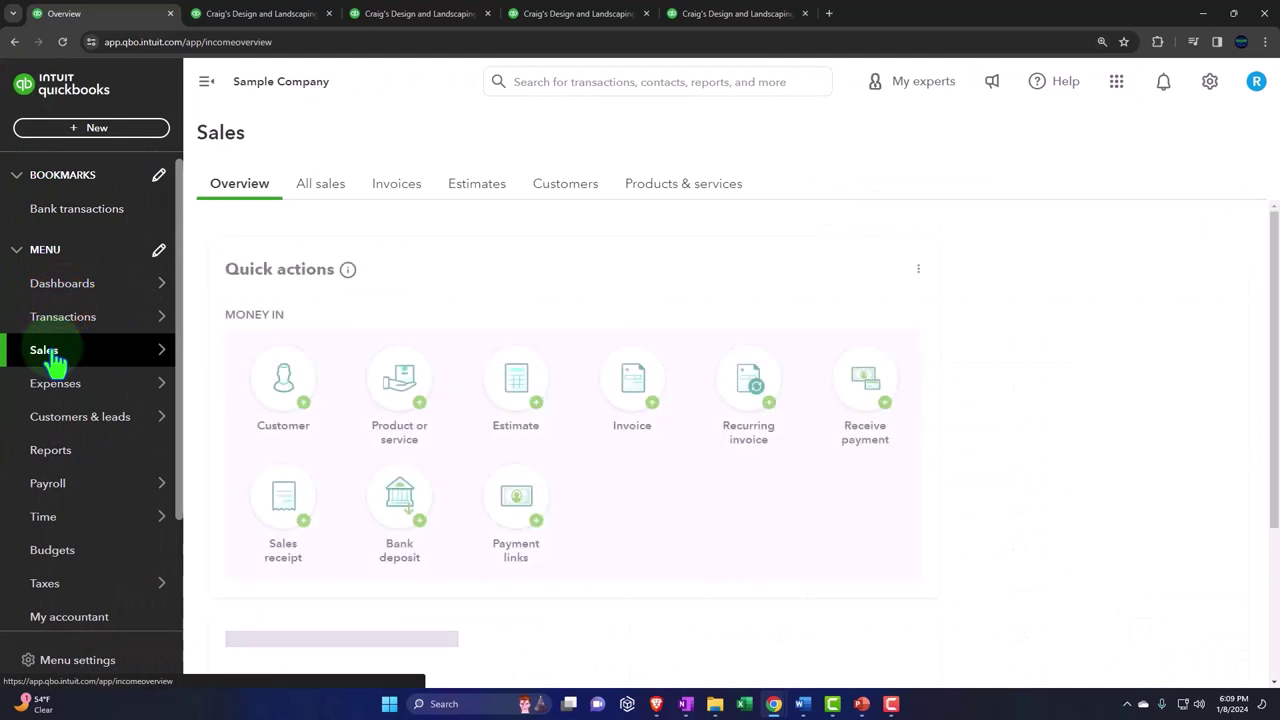
pyautogui.click(671, 198)
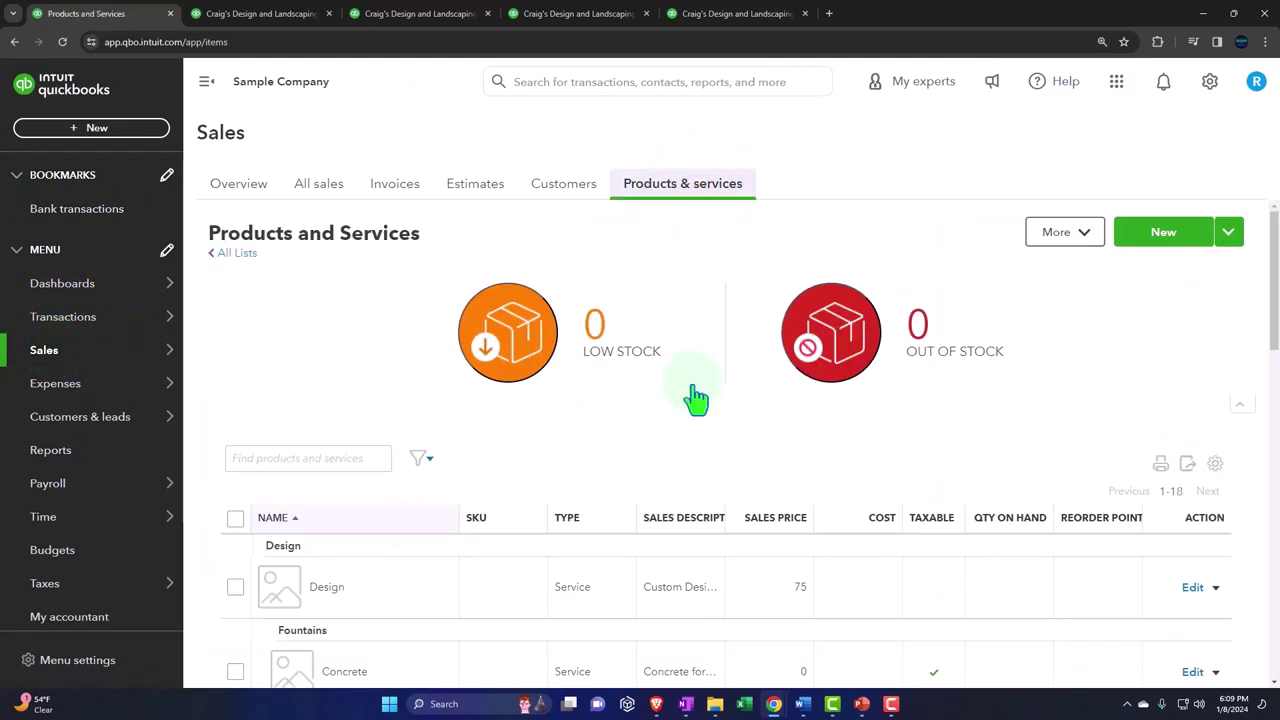
pyautogui.scroll(-3, 697, 397)
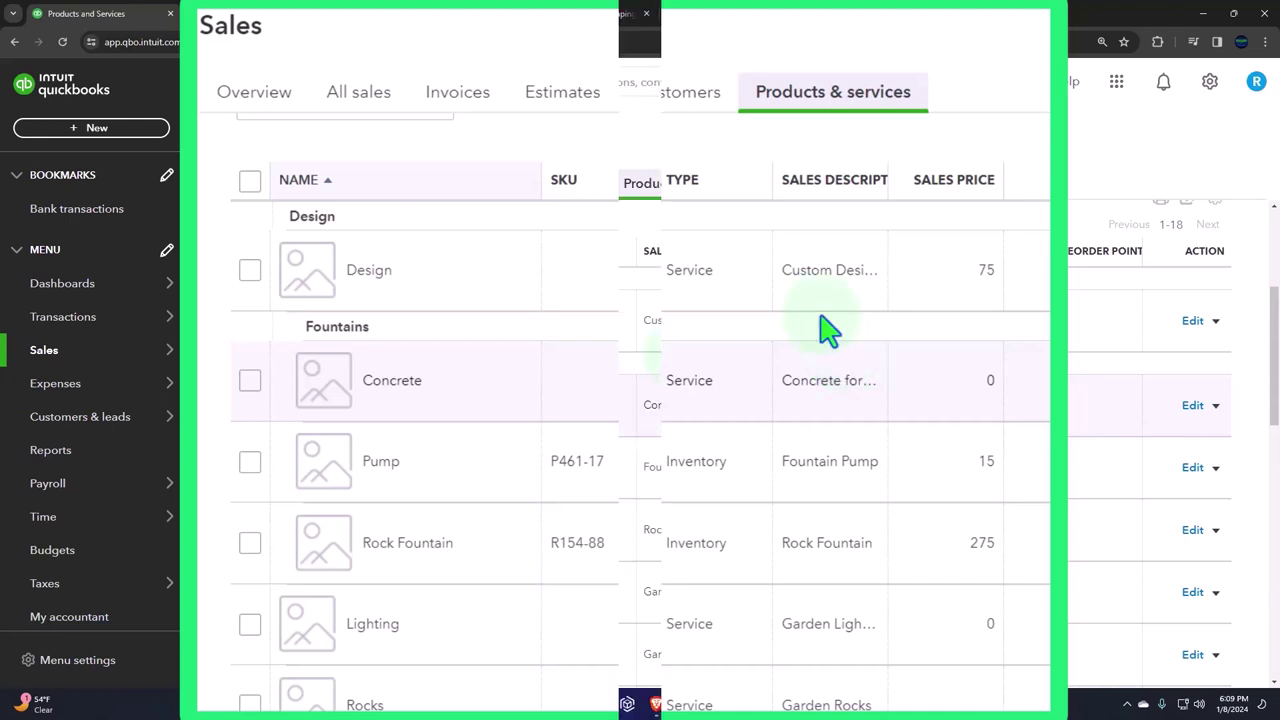
# - Review the items on the Sales by Product/Service Summary report and look over the transaction forms available for creation
pyautogui.click(563, 14)
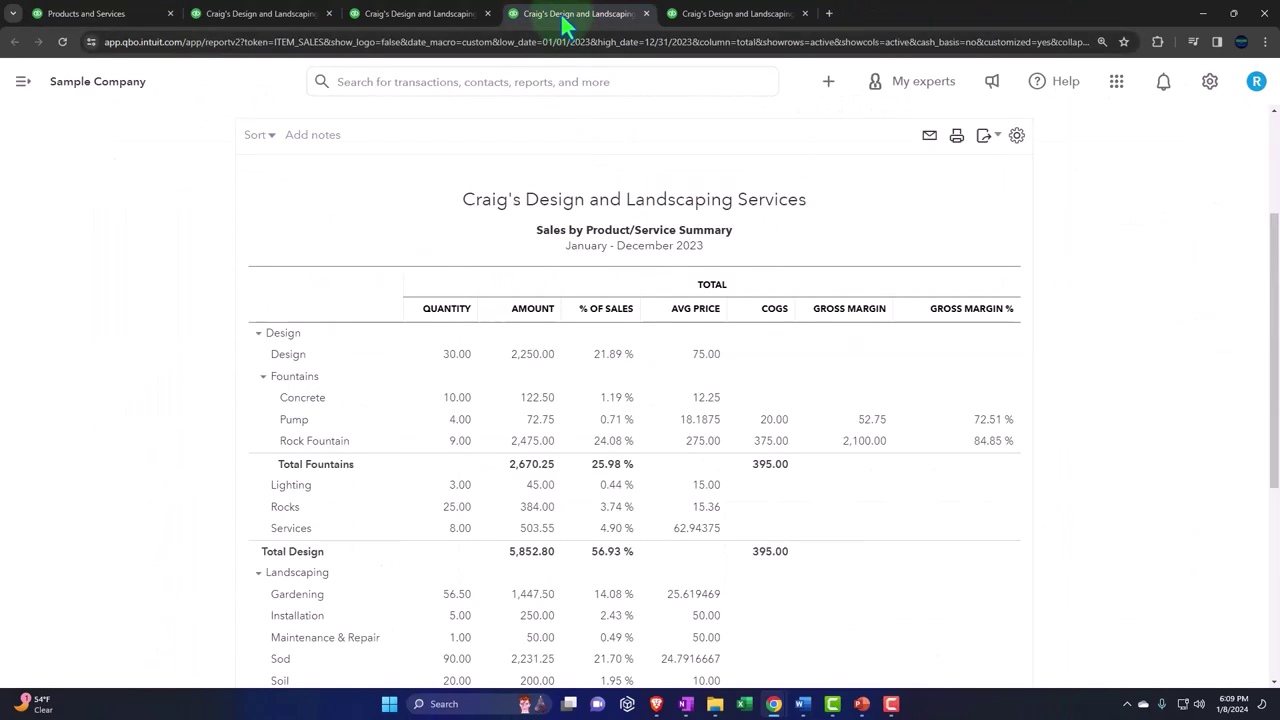
pyautogui.scroll(-1, 520, 415)
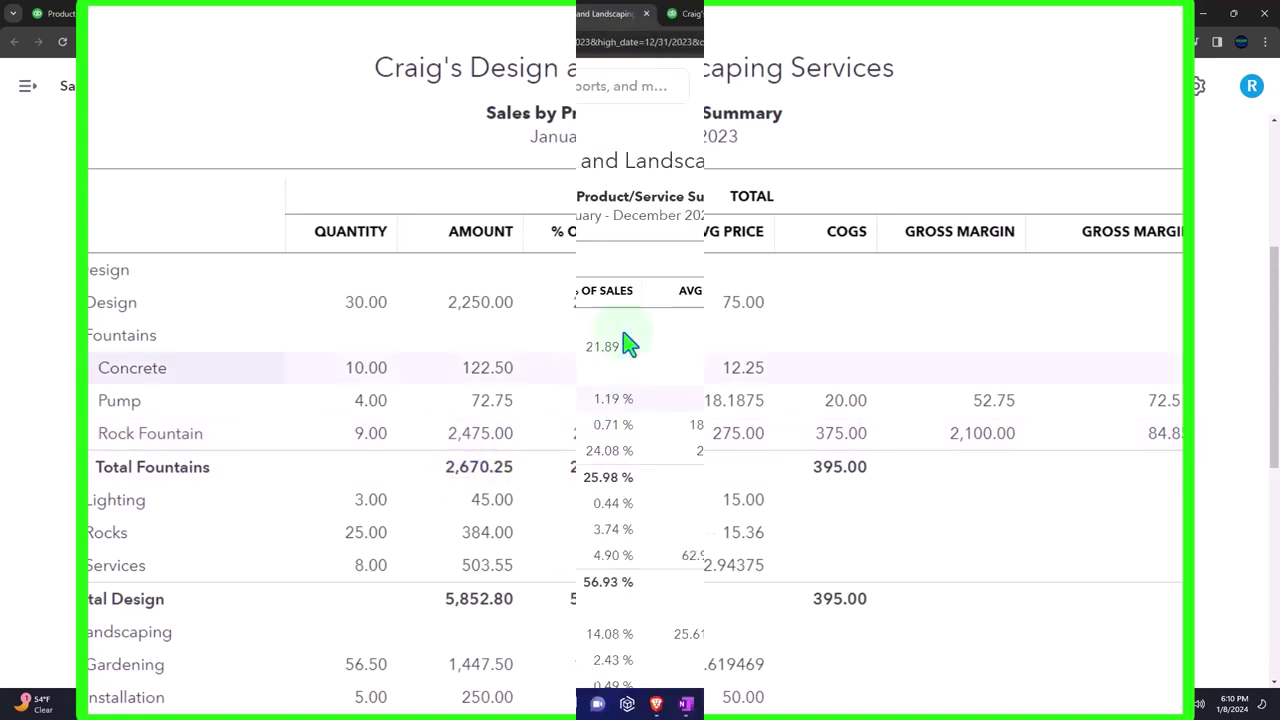
pyautogui.click(738, 90)
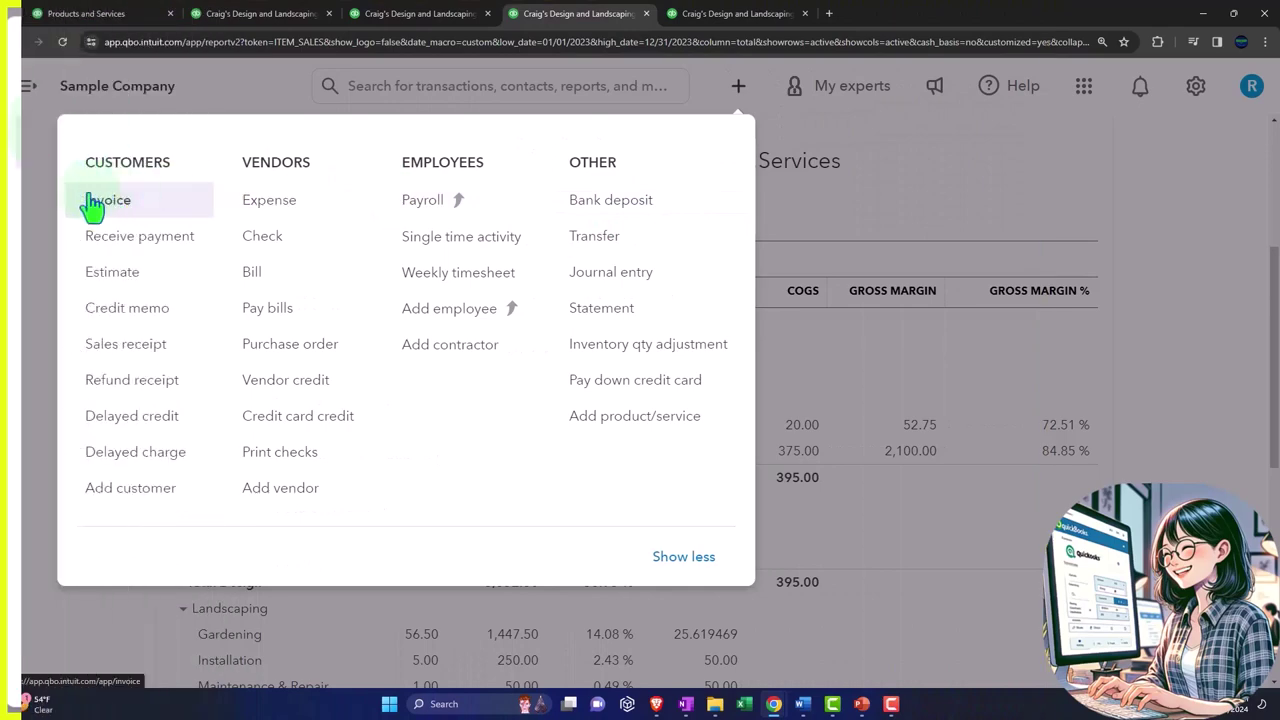
pyautogui.click(36, 207)
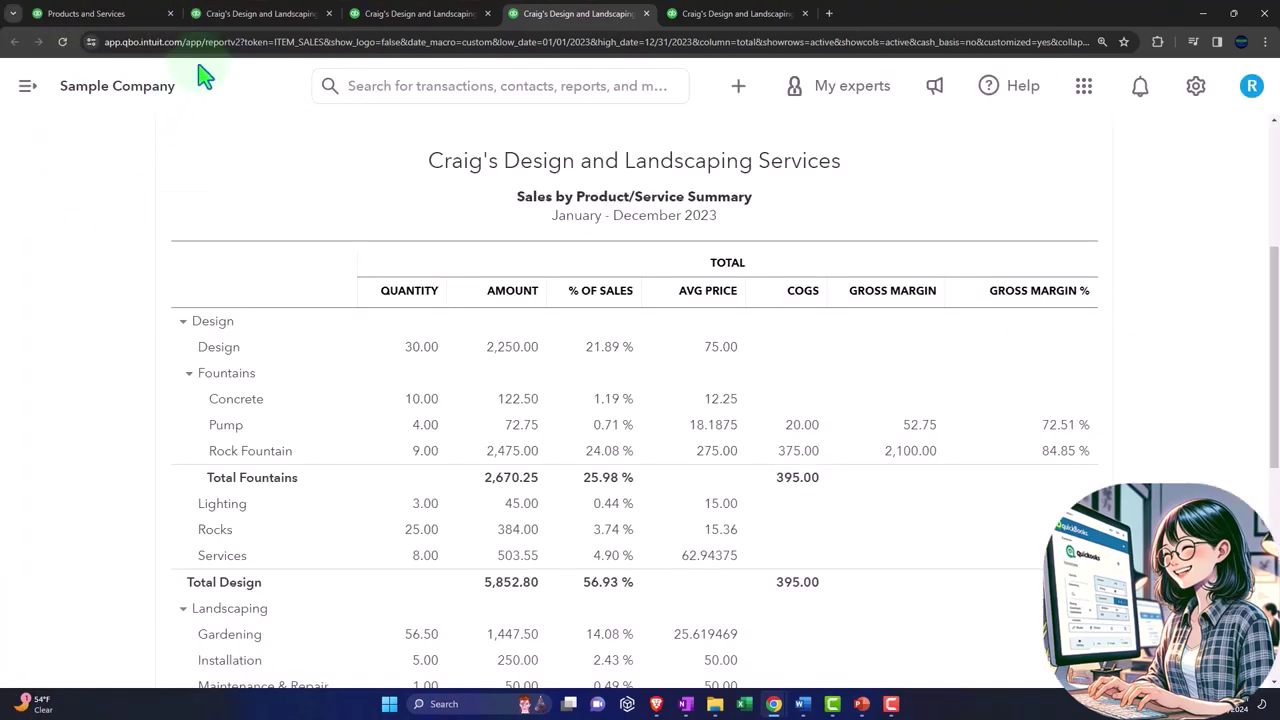
# - Examine the current assets on the Balance Sheet and check the customer forms available for creation, including Invoice and Sales receipt
pyautogui.click(228, 18)
pyautogui.scroll(-2, 432, 378)
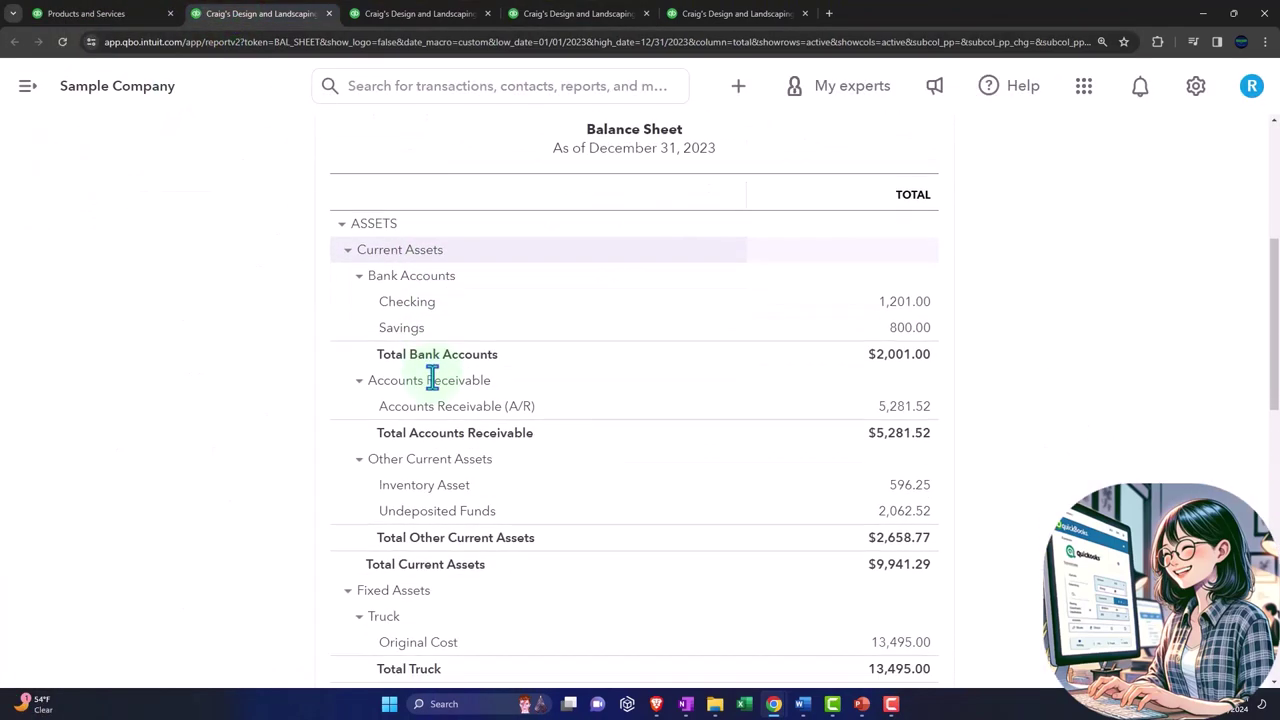
pyautogui.click(913, 332)
pyautogui.click(740, 88)
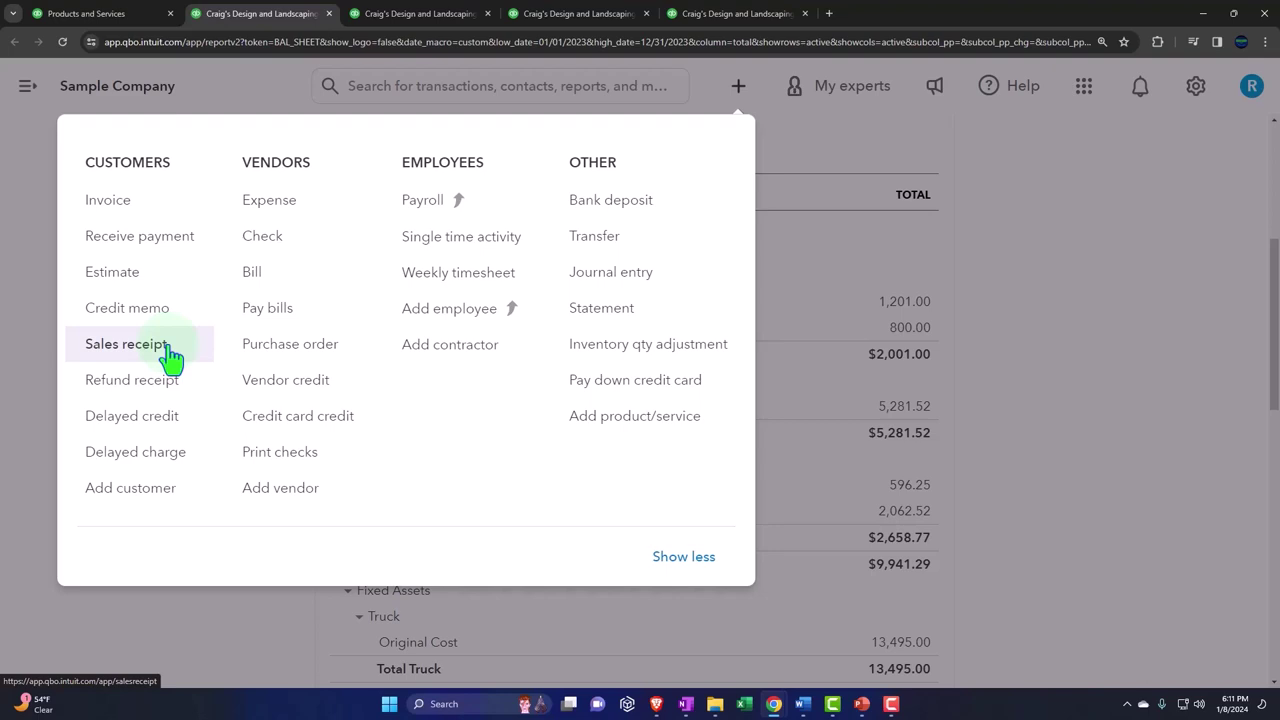
pyautogui.click(155, 215)
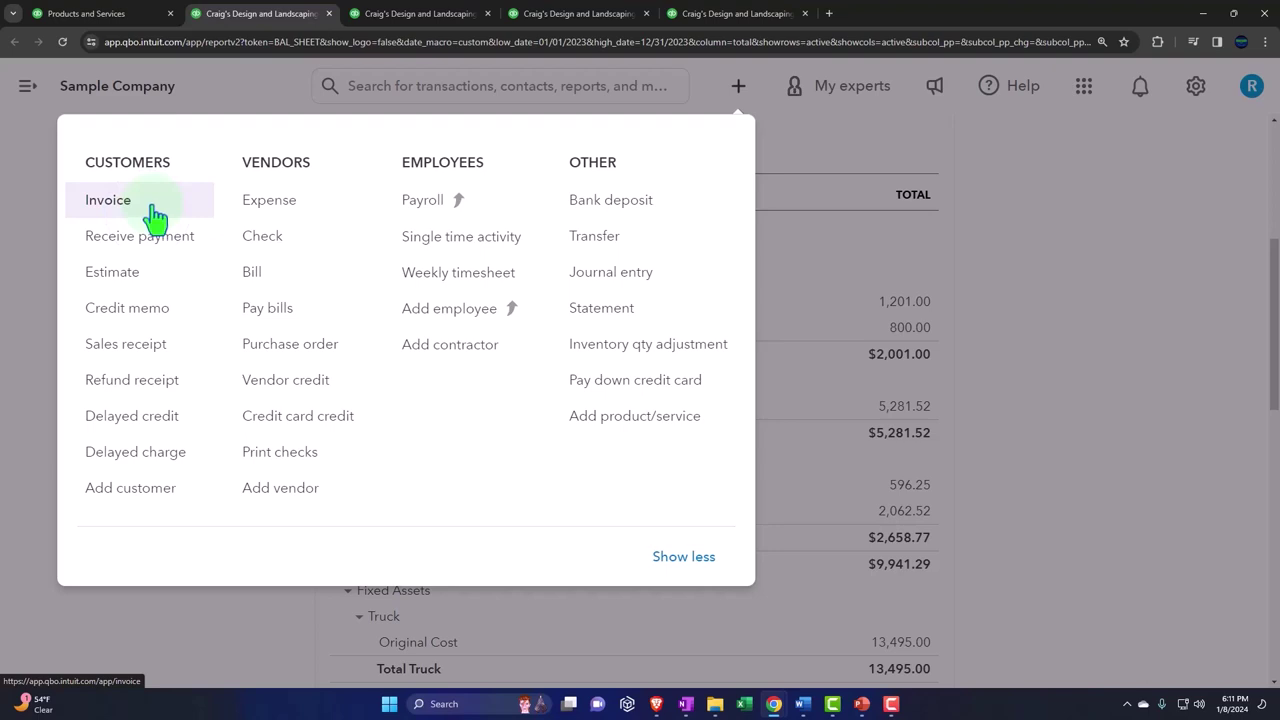
pyautogui.click(1109, 246)
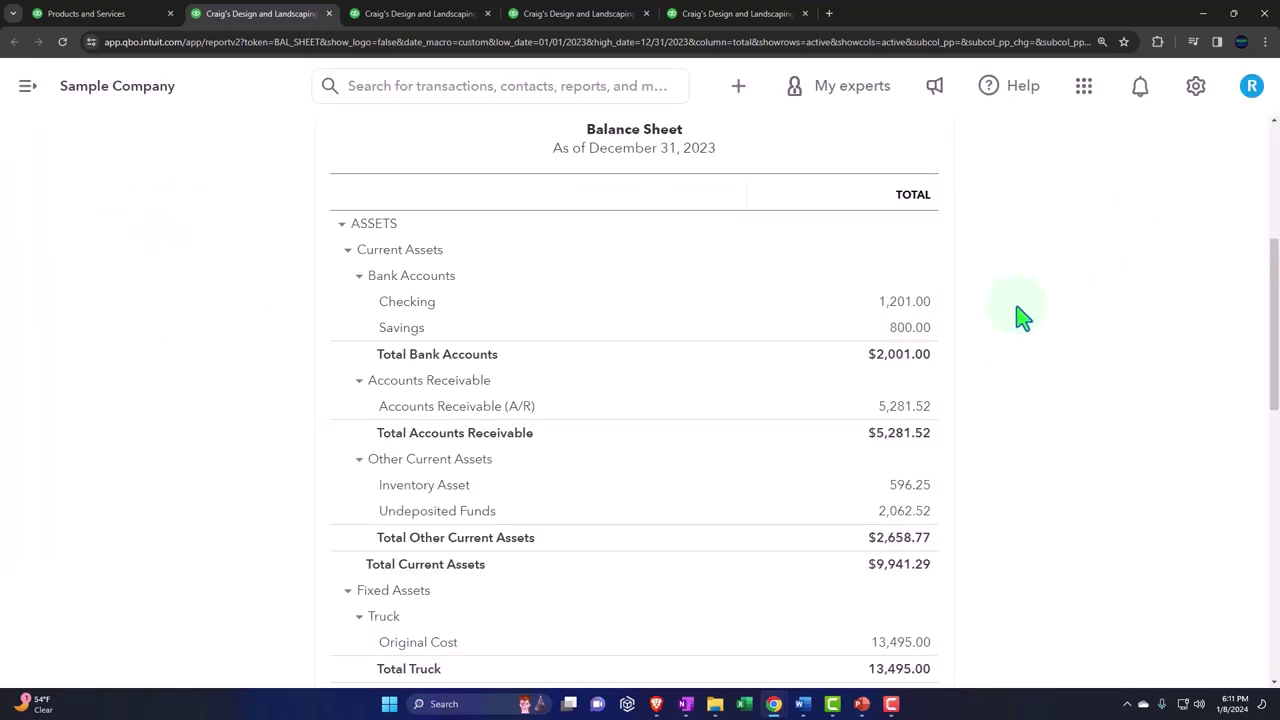
pyautogui.click(920, 354)
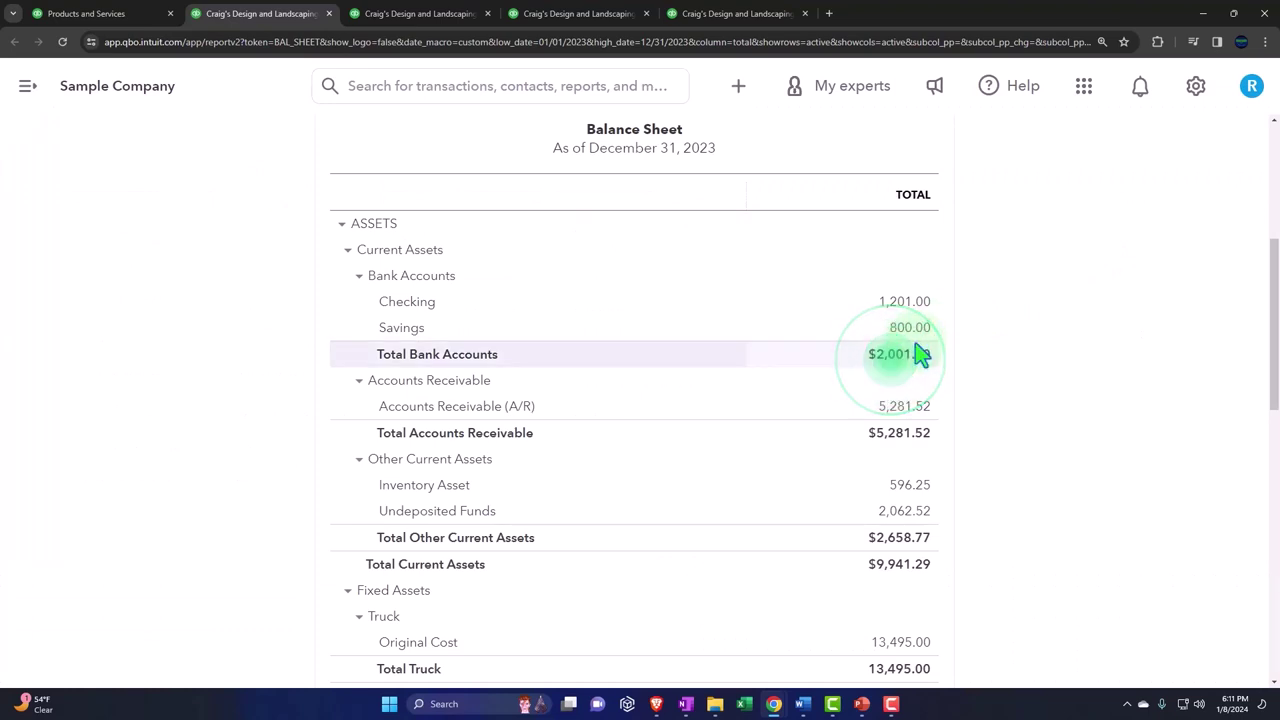
# - Compare the Sales by Product/Service Summary with the Balance Sheet and Profit and Loss reports, ending on the summary's columns
pyautogui.click(549, 14)
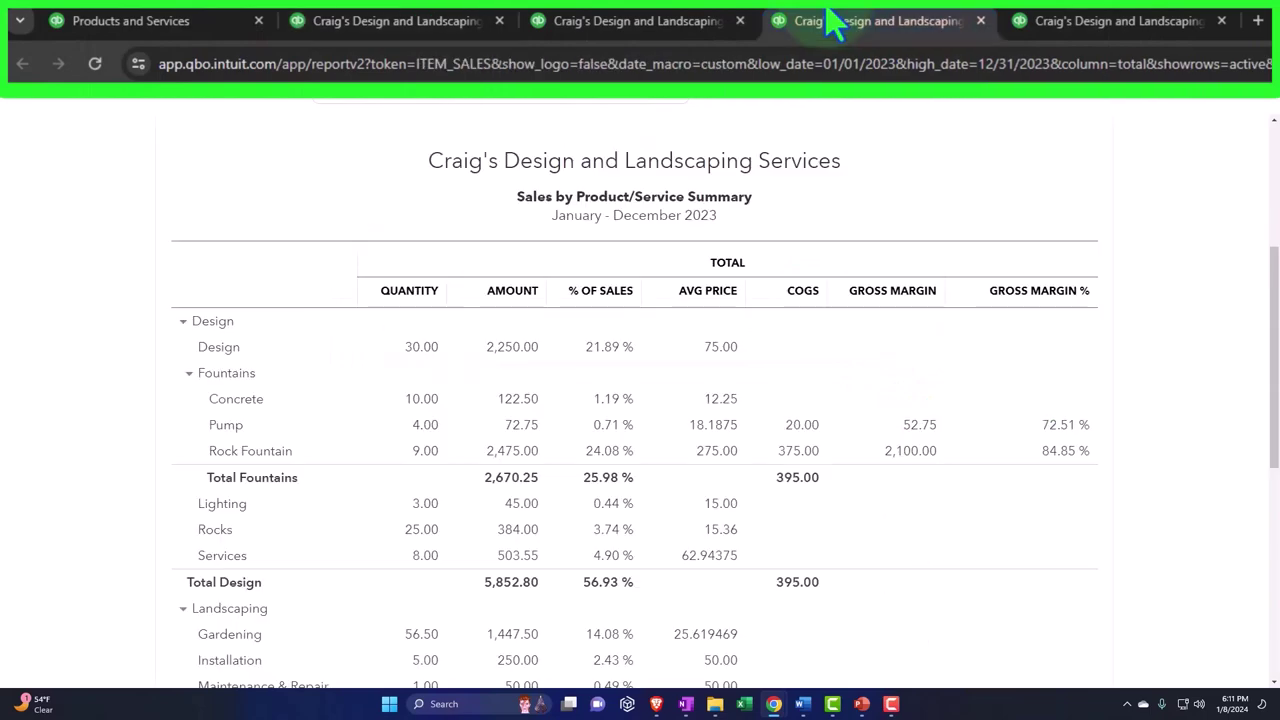
pyautogui.click(418, 22)
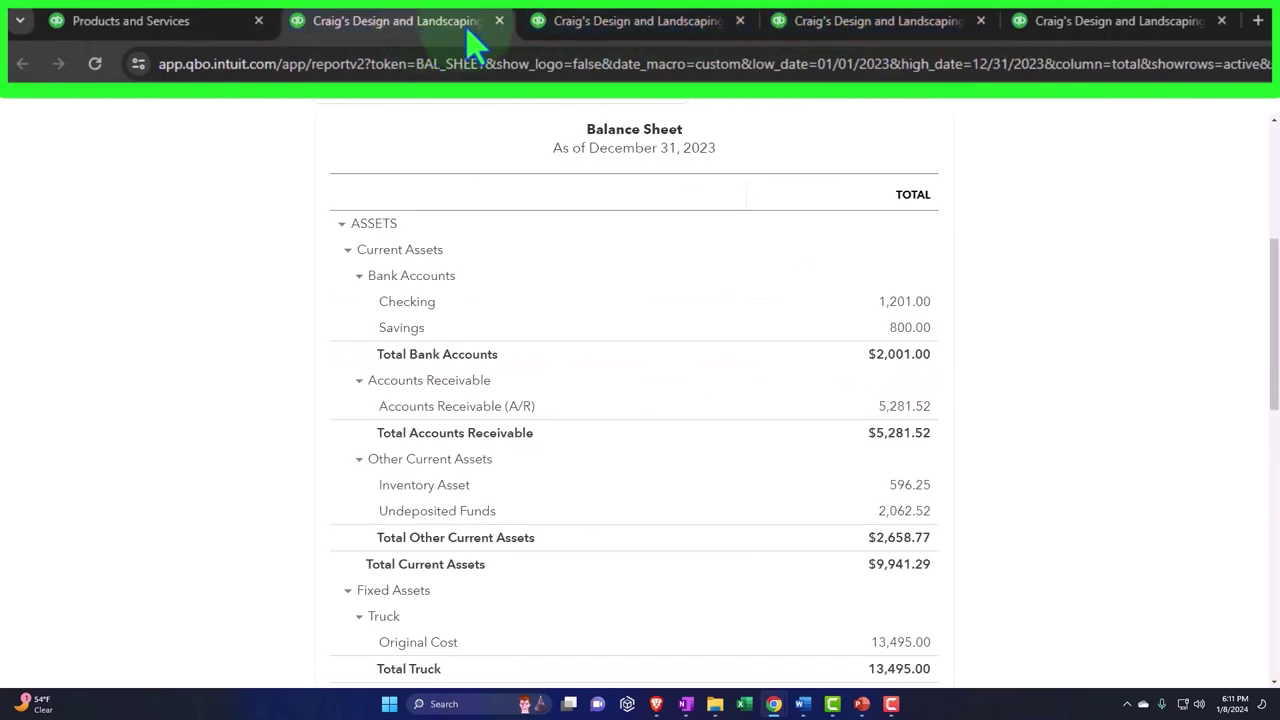
pyautogui.click(588, 28)
pyautogui.click(892, 32)
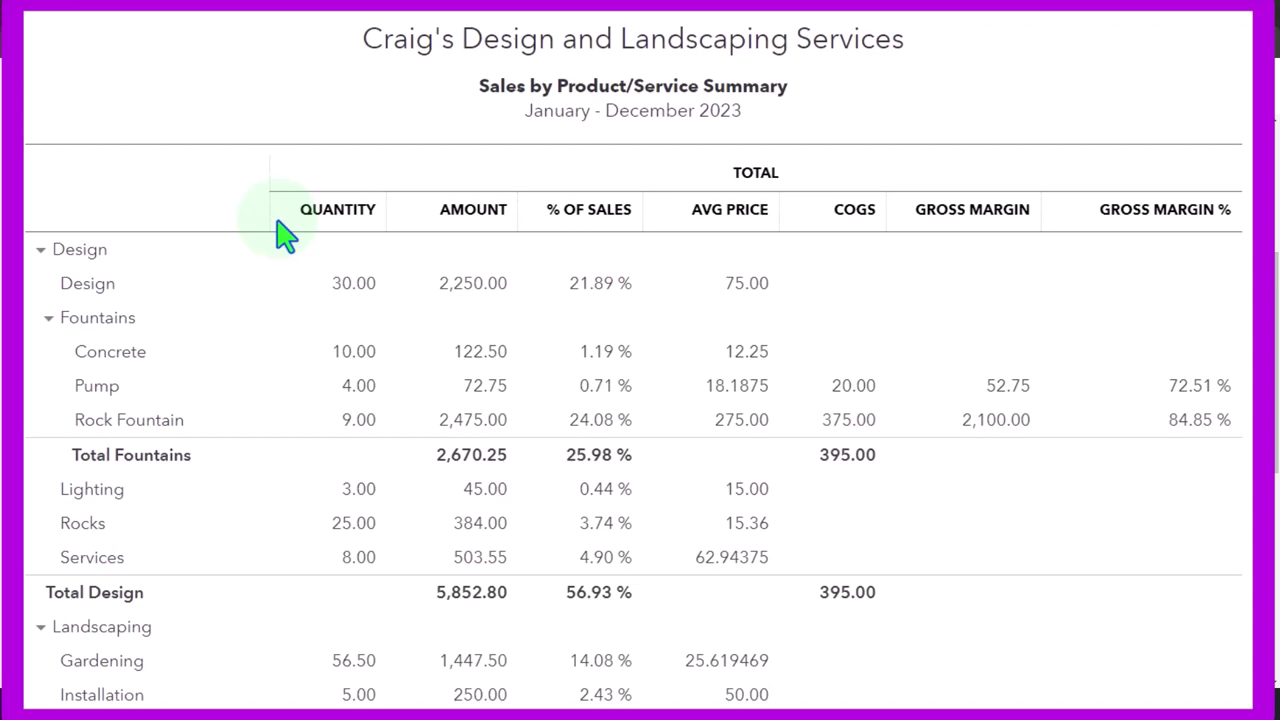
# - Start a new invoice from the Products and Services page and open the product/service choices for its first line
pyautogui.click(90, 14)
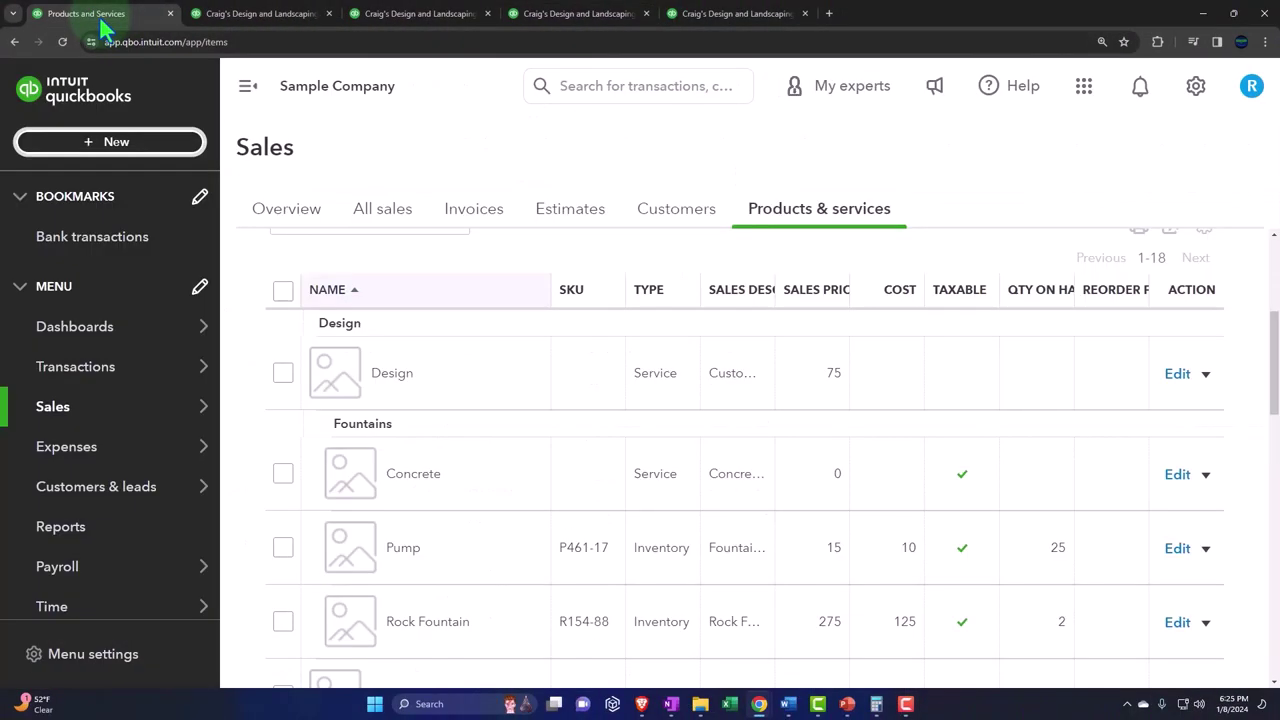
pyautogui.click(102, 147)
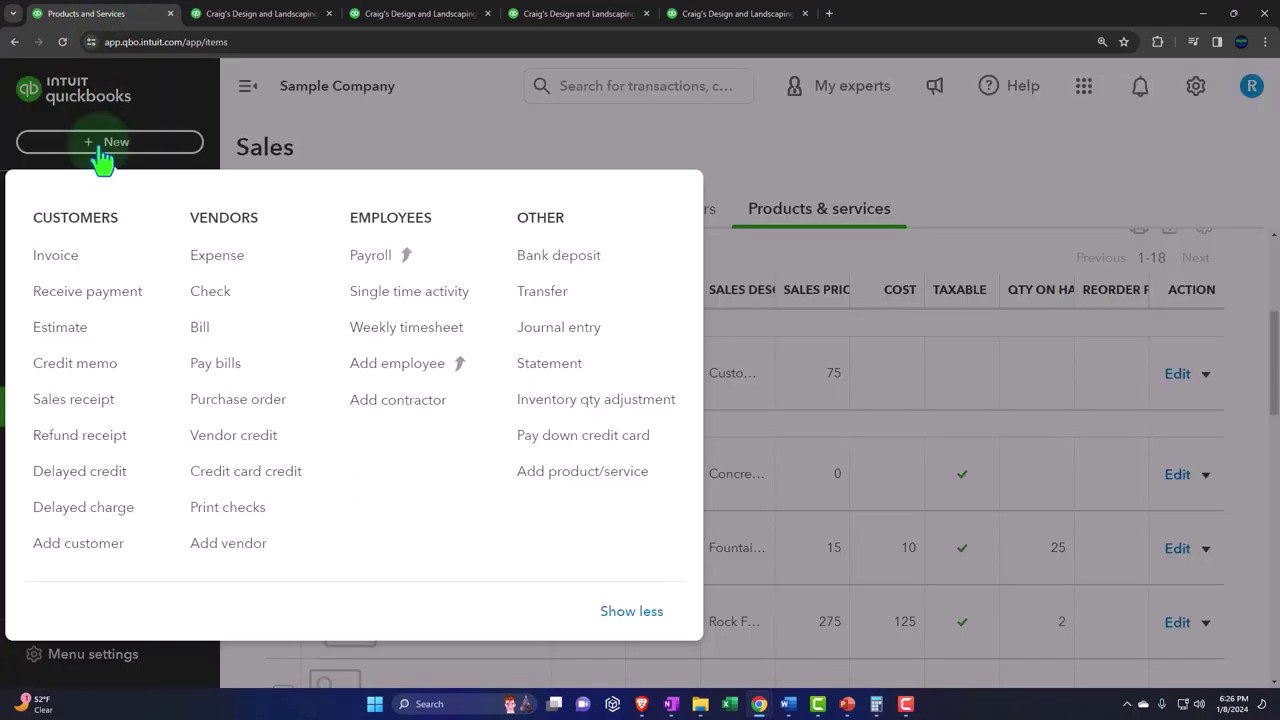
pyautogui.click(72, 270)
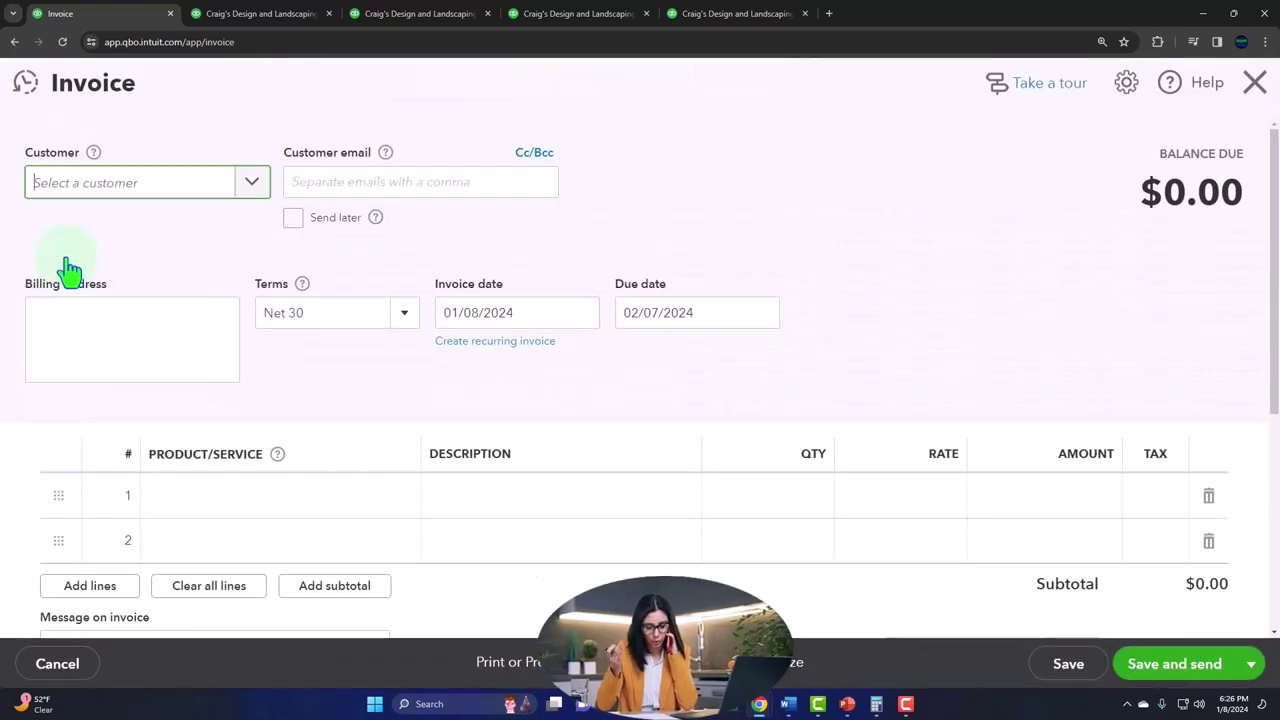
pyautogui.scroll(-2, 140, 376)
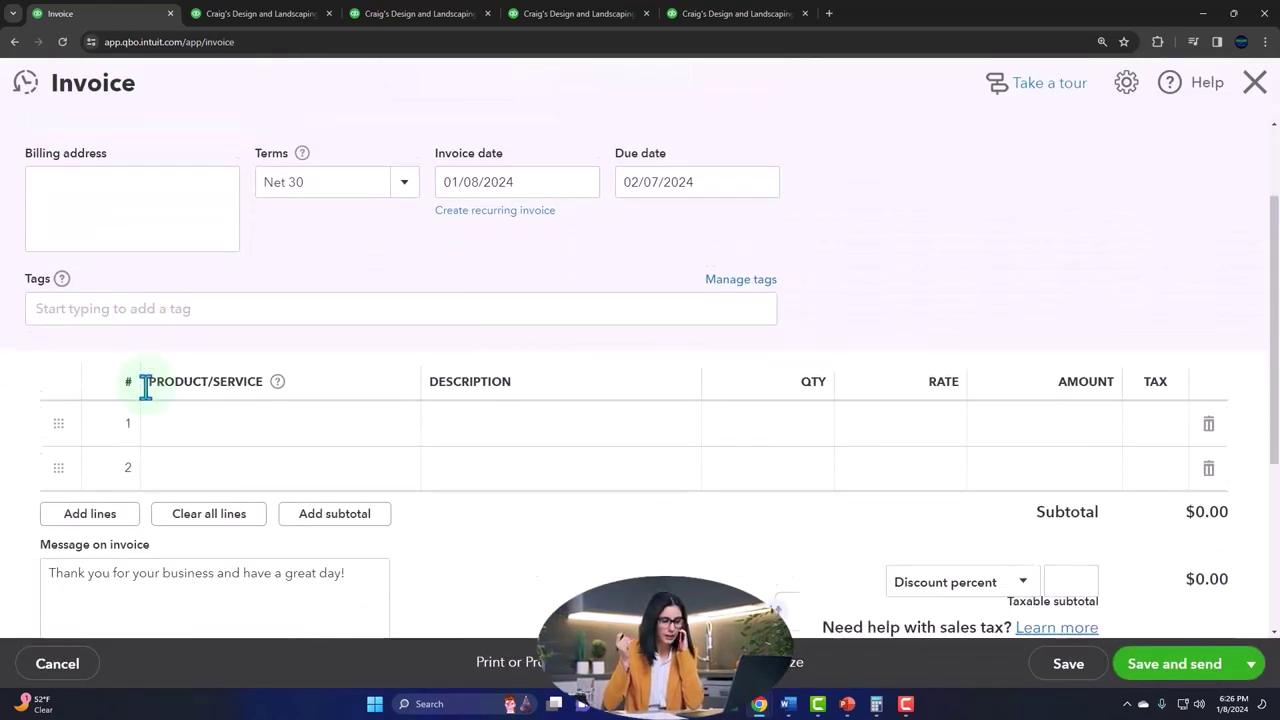
pyautogui.click(205, 365)
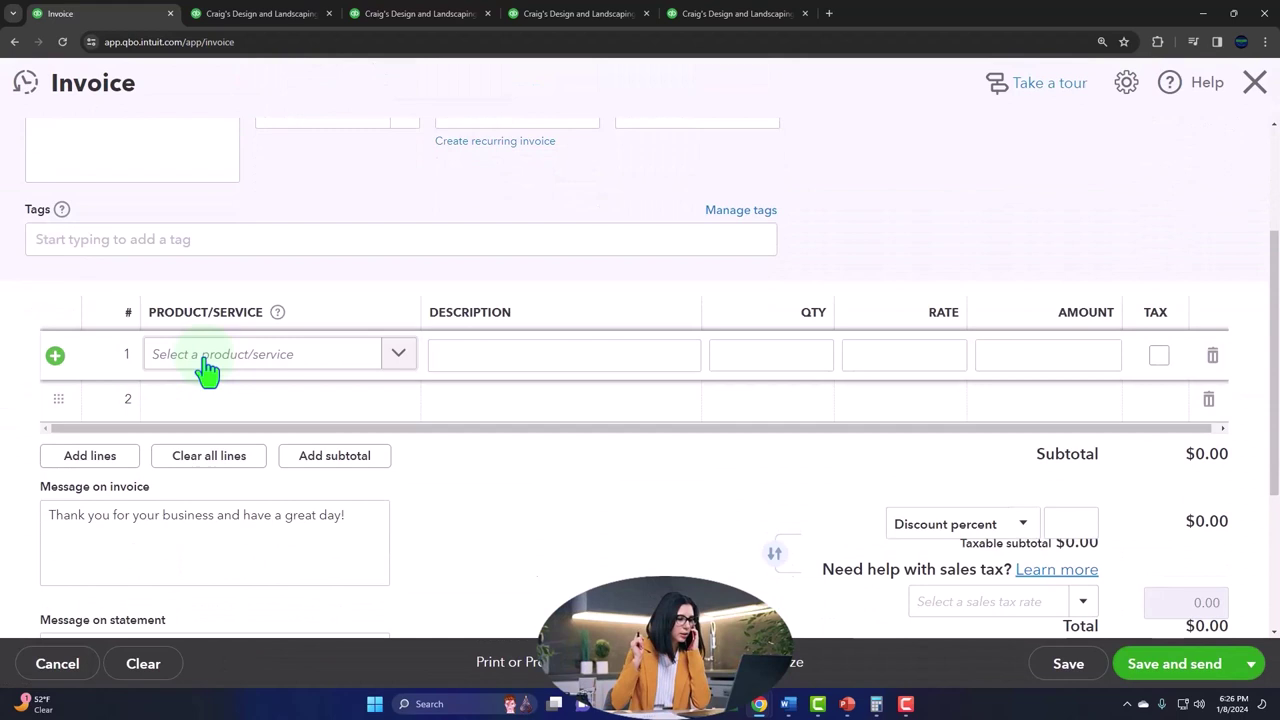
pyautogui.click(401, 360)
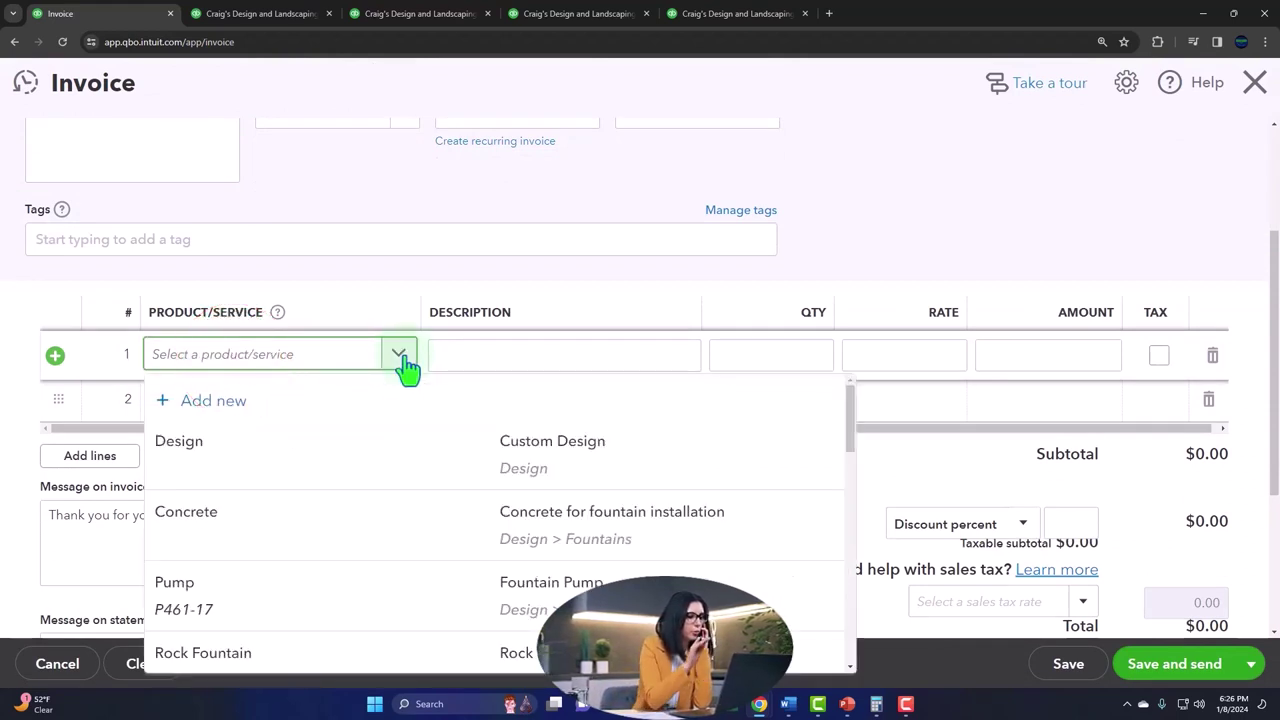